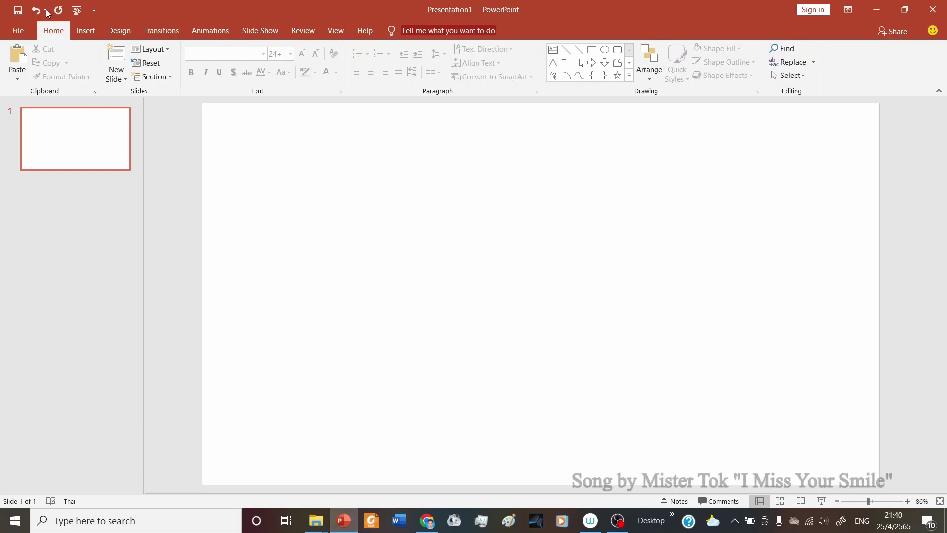
# Set a custom slide size of 90 × 90 cm, scaling content to fit.
pyautogui.click(862, 69)
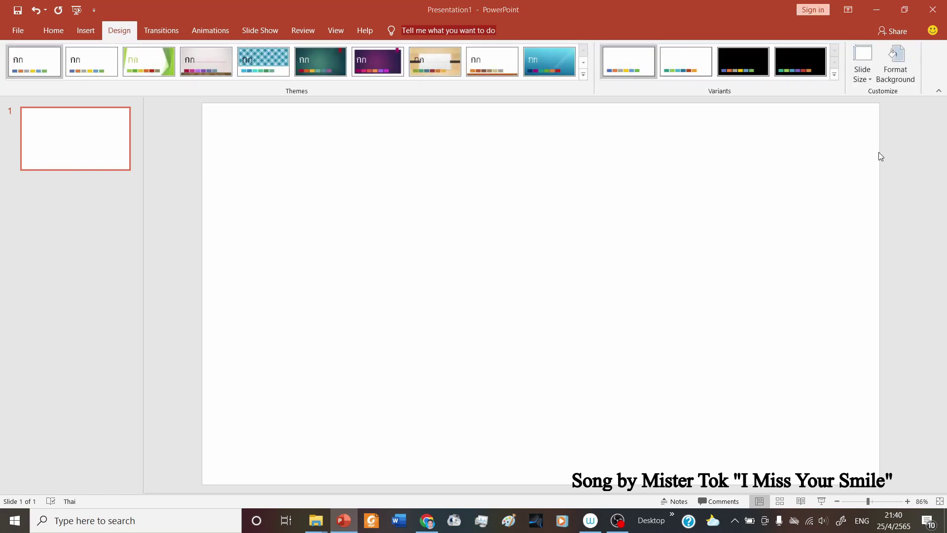
pyautogui.click(878, 151)
pyautogui.doubleClick(385, 245)
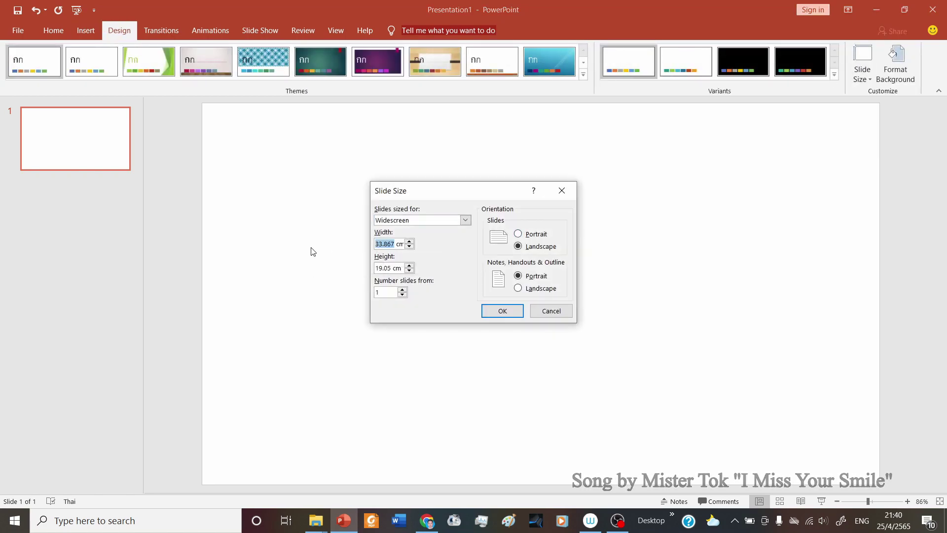
pyautogui.write('90')
pyautogui.press('Tab')
pyautogui.click(502, 310)
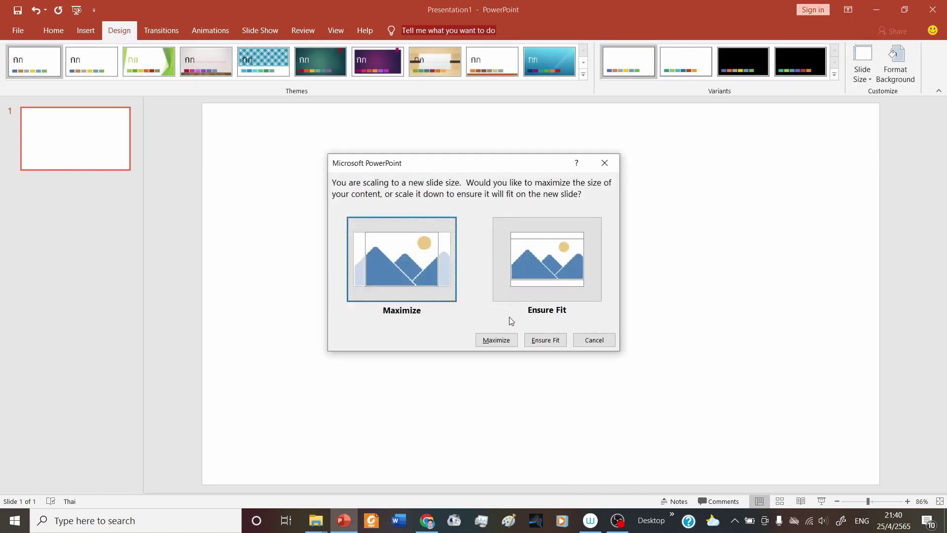
pyautogui.click(499, 339)
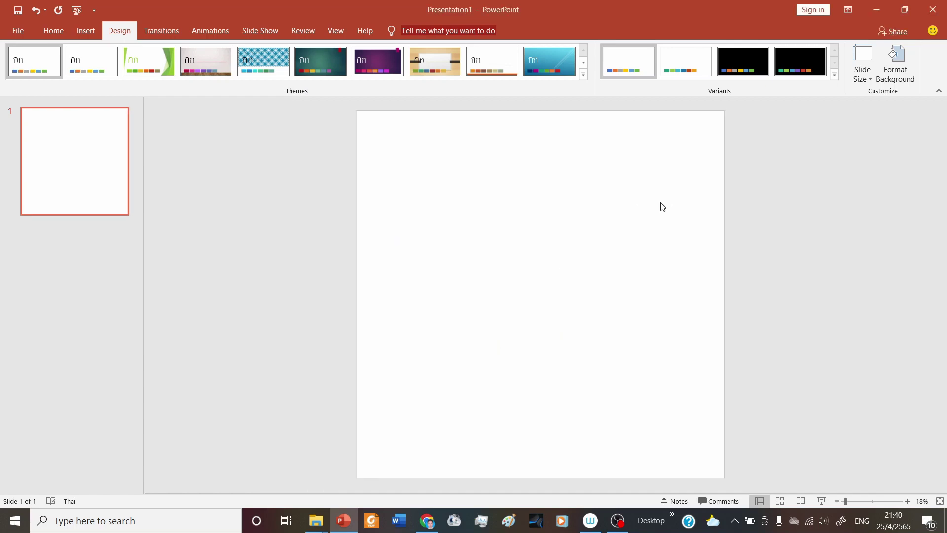
pyautogui.click(53, 30)
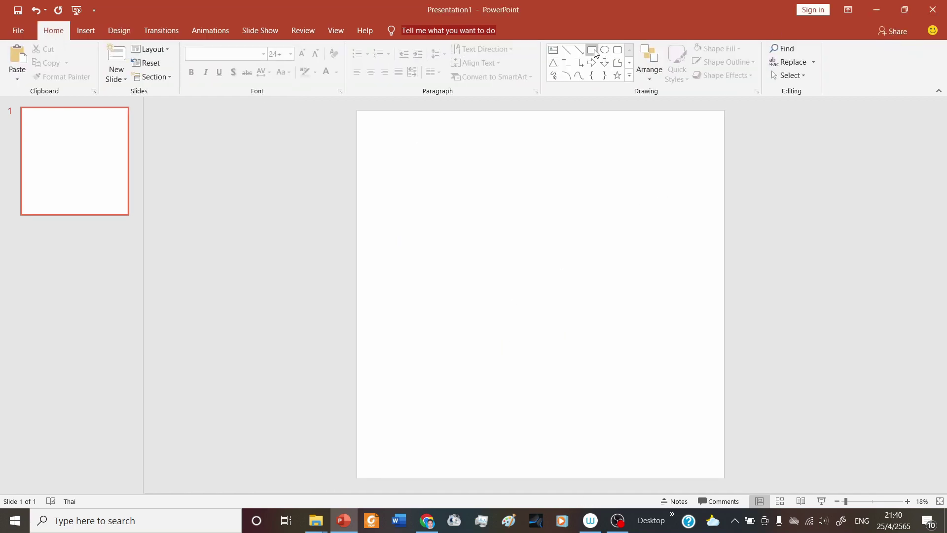
# Draw a full-width light blue band with no outline across the slide bottom.
pyautogui.moveTo(352, 399); pyautogui.dragTo(725, 477)
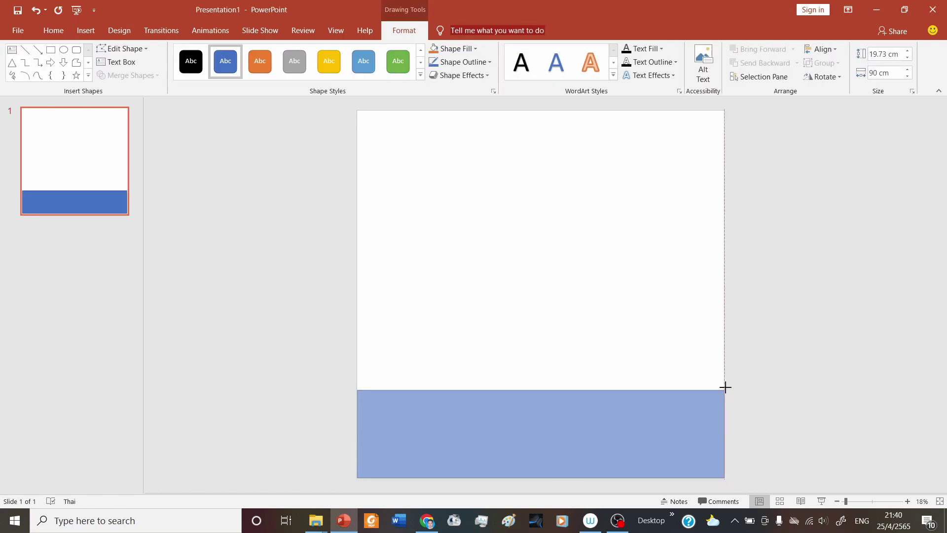
pyautogui.click(454, 49)
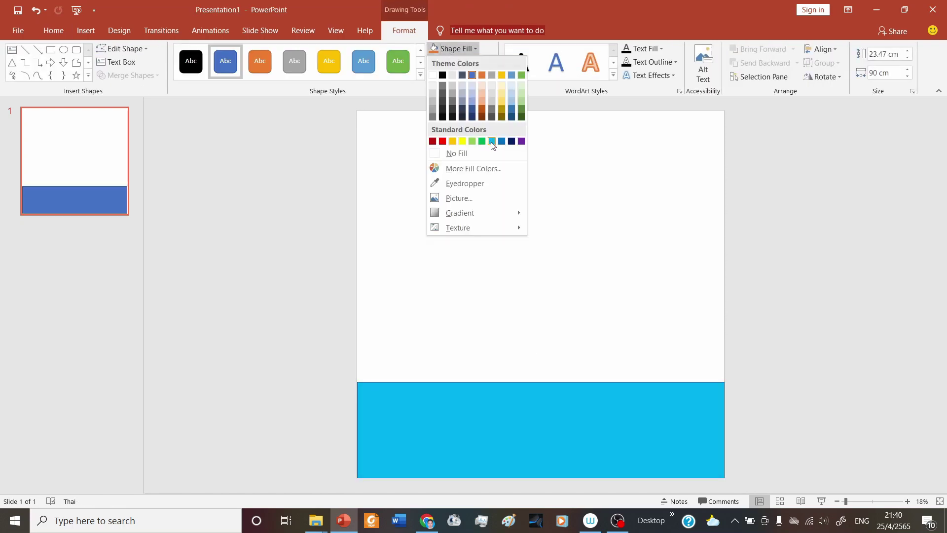
pyautogui.click(492, 140)
pyautogui.click(445, 62)
pyautogui.click(432, 168)
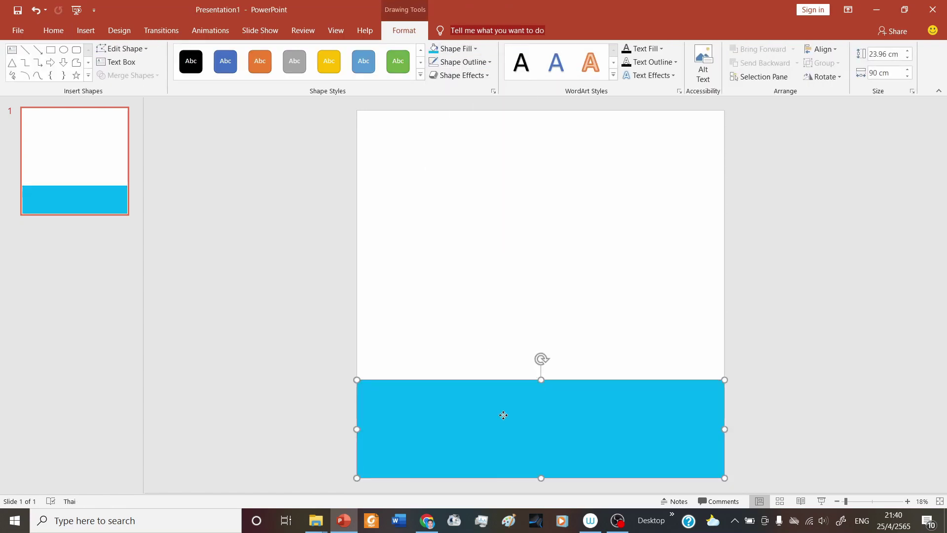
# Duplicate the band into a shorter peach band and a light grey band above it.
pyautogui.moveTo(501, 412); pyautogui.dragTo(501, 312)
pyautogui.click(474, 49)
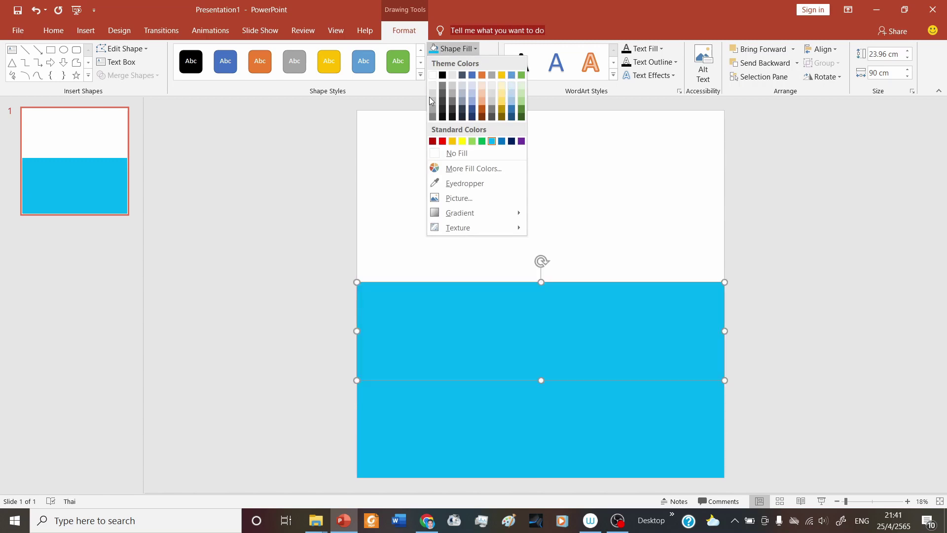
pyautogui.click(483, 96)
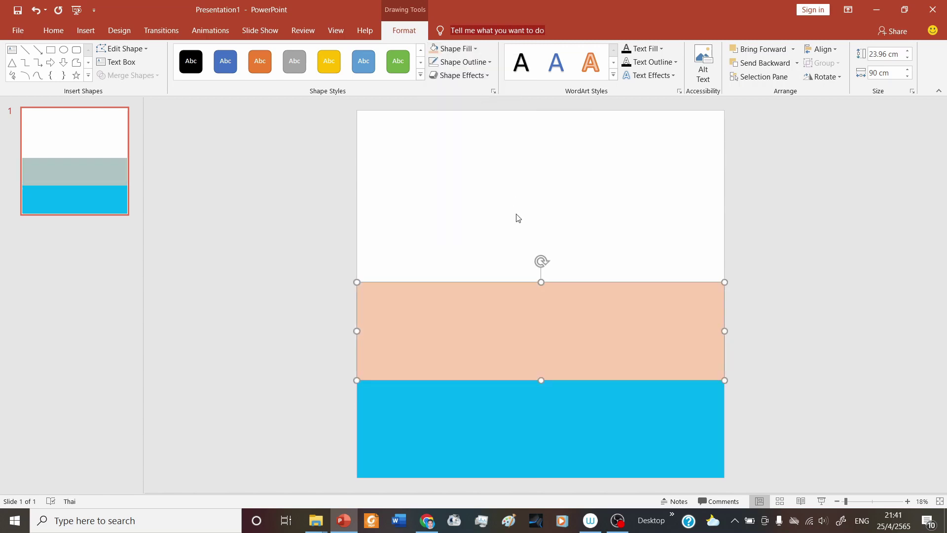
pyautogui.moveTo(541, 283)
pyautogui.mouseDown()
pyautogui.moveTo(543, 358)
pyautogui.moveTo(535, 317)
pyautogui.mouseUp()
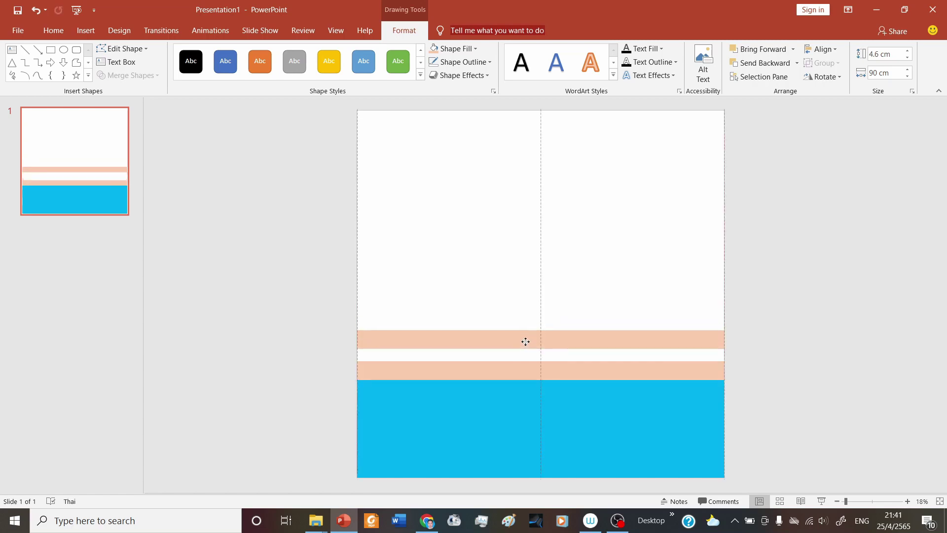
pyautogui.moveTo(527, 374); pyautogui.dragTo(524, 356)
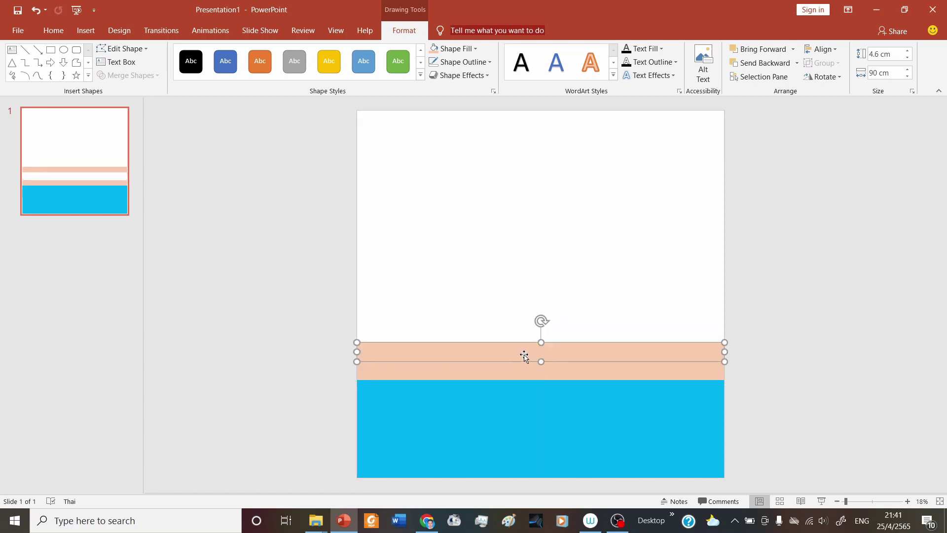
pyautogui.click(438, 375)
pyautogui.click(453, 49)
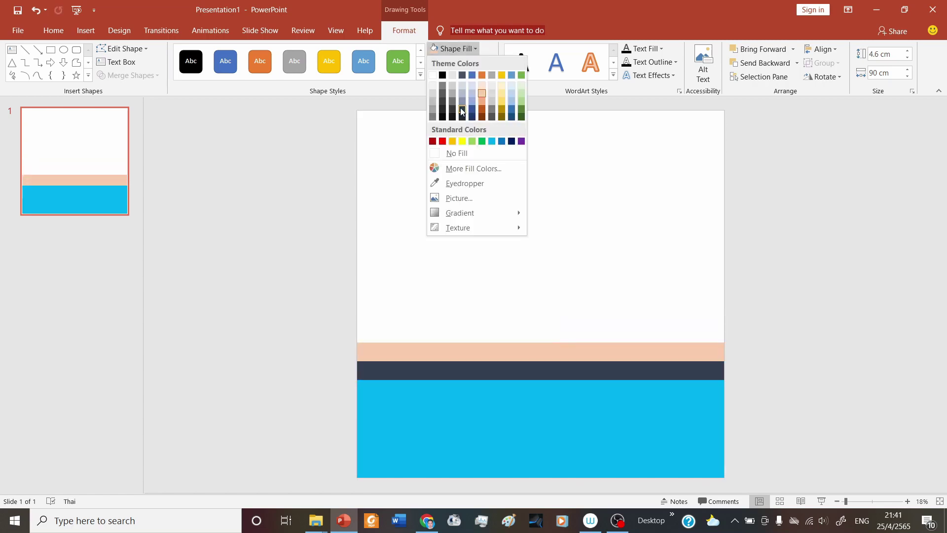
pyautogui.click(436, 89)
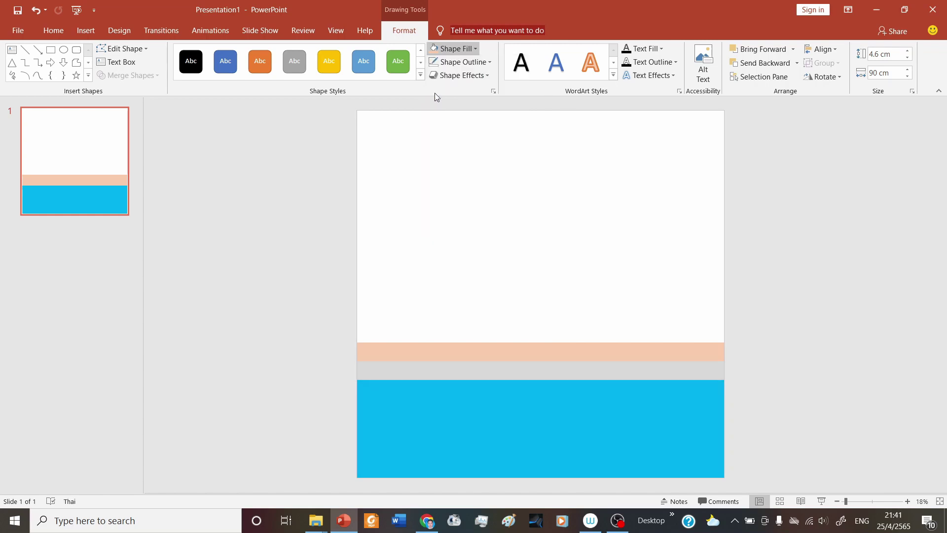
pyautogui.click(528, 247)
# Add a green full-width band with no outline, then insert a blank second slide.
pyautogui.moveTo(356, 305); pyautogui.dragTo(724, 342)
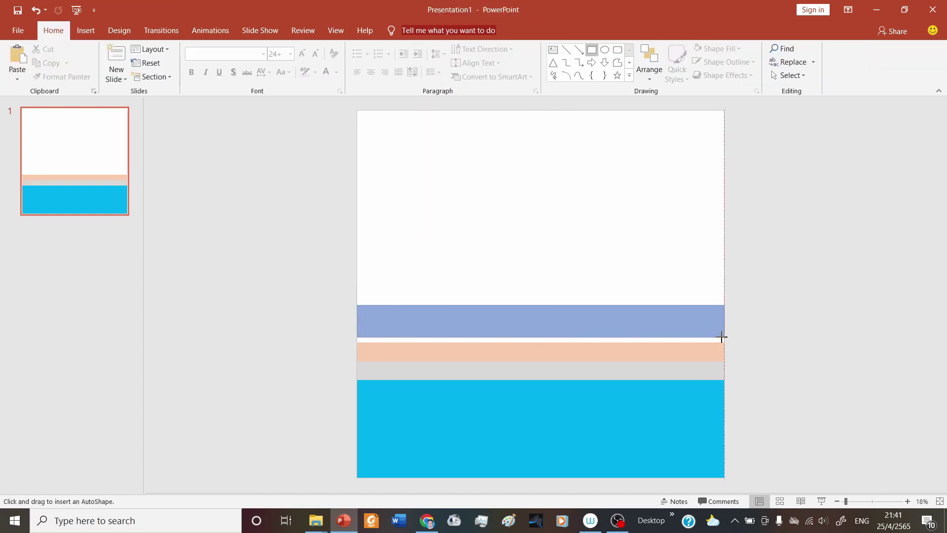
pyautogui.click(398, 61)
pyautogui.click(462, 62)
pyautogui.click(439, 167)
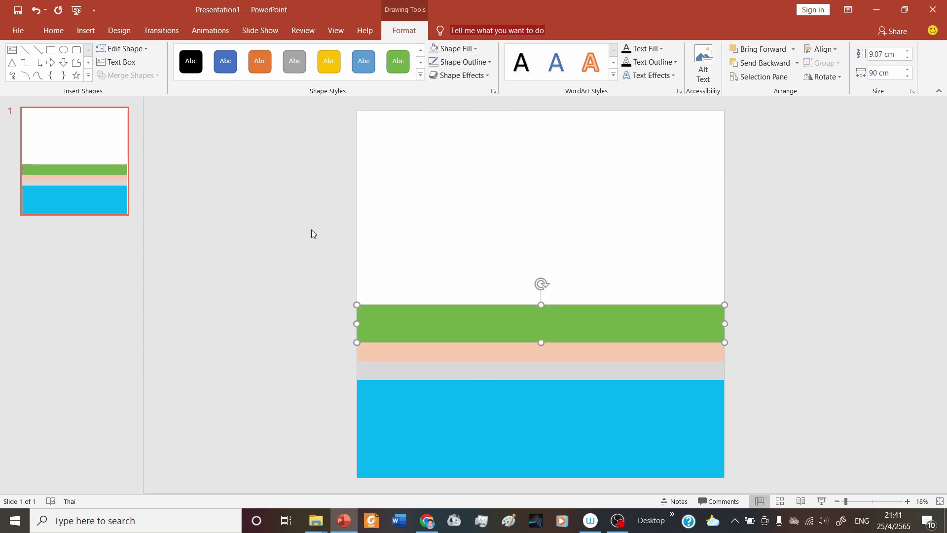
pyautogui.rightClick(69, 260)
pyautogui.click(91, 300)
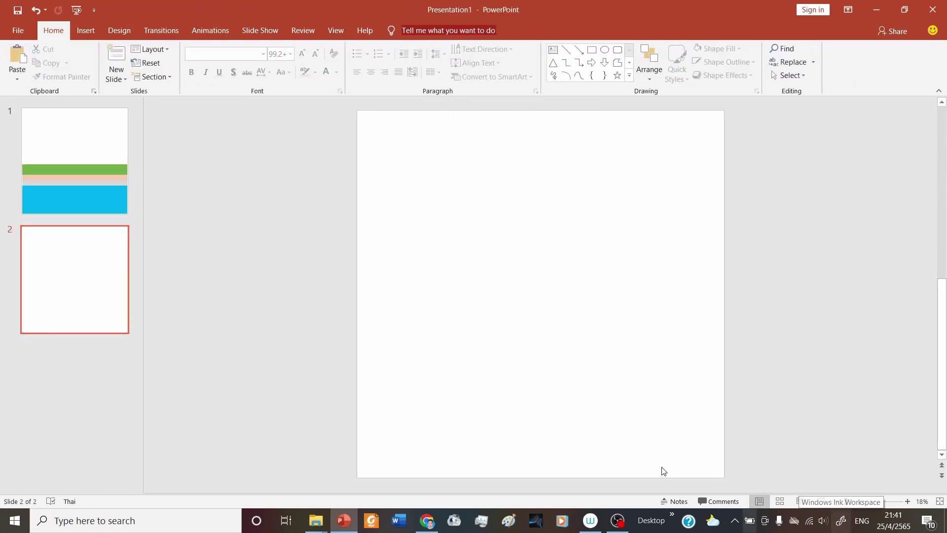
# Copy all of slide 1's bands and paste them onto slide 2.
pyautogui.press('Up')
pyautogui.click(343, 249)
pyautogui.hotkey('ctrl', 'a')
pyautogui.click(69, 281)
pyautogui.hotkey('ctrl', 'v')
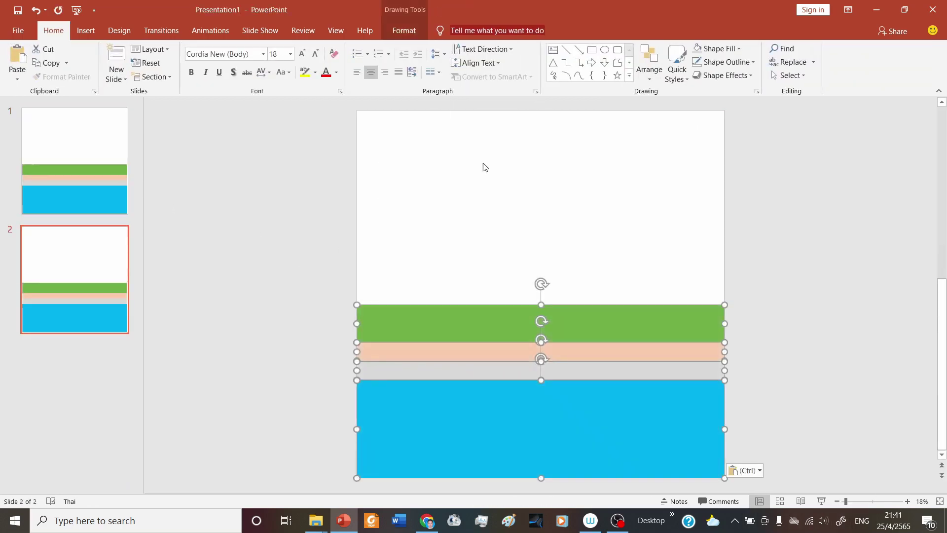
# Draw a light gold full-width band with no outline above the green band.
pyautogui.moveTo(362, 237); pyautogui.dragTo(724, 305)
pyautogui.moveTo(541, 240); pyautogui.dragTo(541, 250)
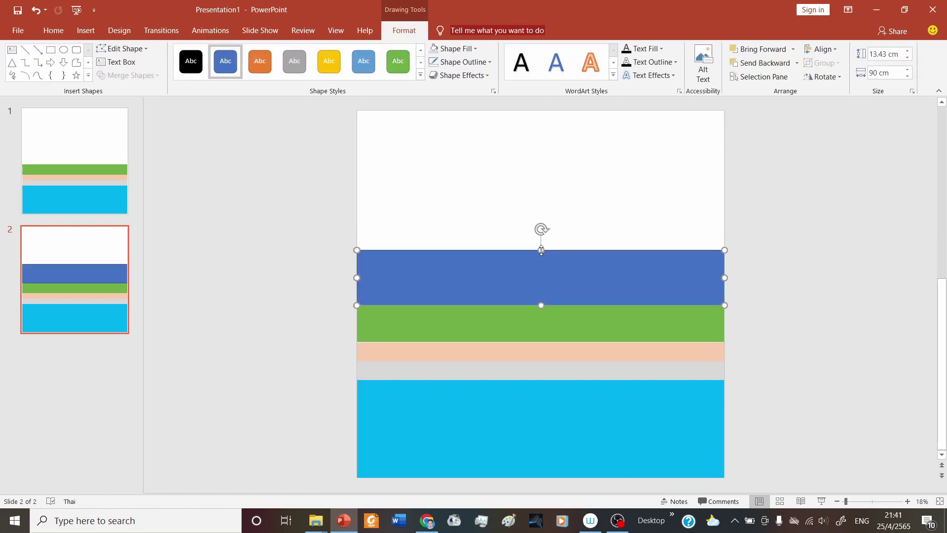
pyautogui.click(457, 48)
pyautogui.click(501, 93)
pyautogui.click(459, 62)
pyautogui.click(434, 165)
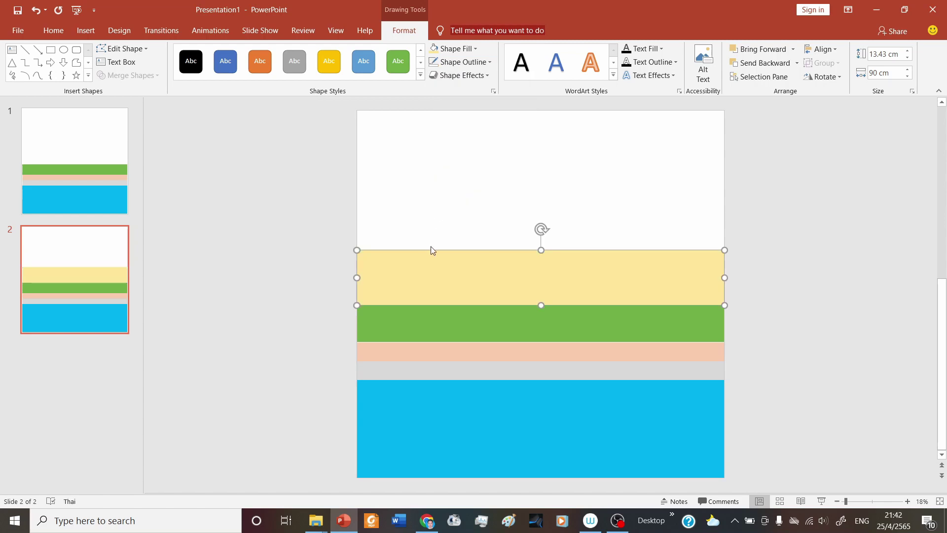
# Copy the gold band higher up as a dark blue band and delete the lower pasted bands.
pyautogui.moveTo(431, 249); pyautogui.dragTo(426, 185)
pyautogui.click(457, 49)
pyautogui.click(510, 107)
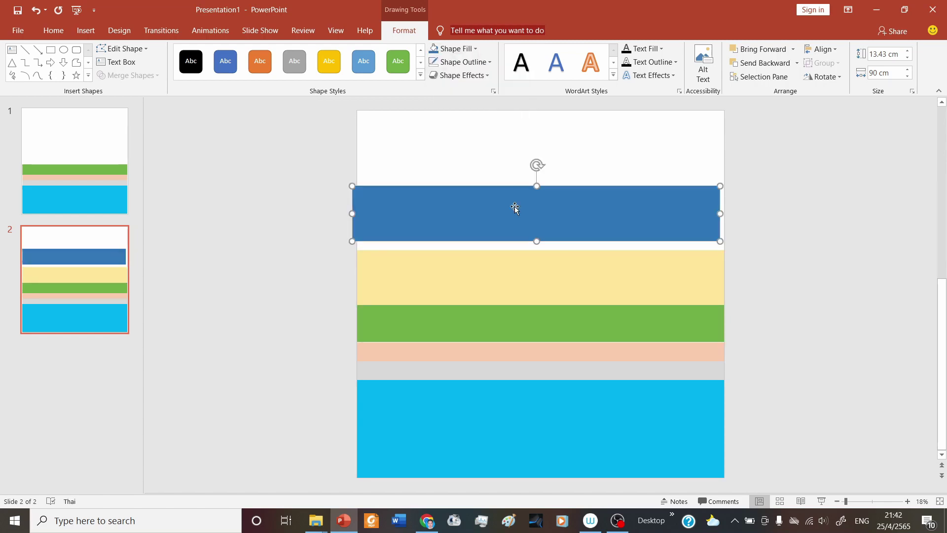
pyautogui.moveTo(514, 206)
pyautogui.mouseDown()
pyautogui.moveTo(539, 223)
pyautogui.moveTo(539, 204)
pyautogui.mouseUp()
pyautogui.moveTo(322, 296); pyautogui.dragTo(937, 490)
pyautogui.press('Delete')
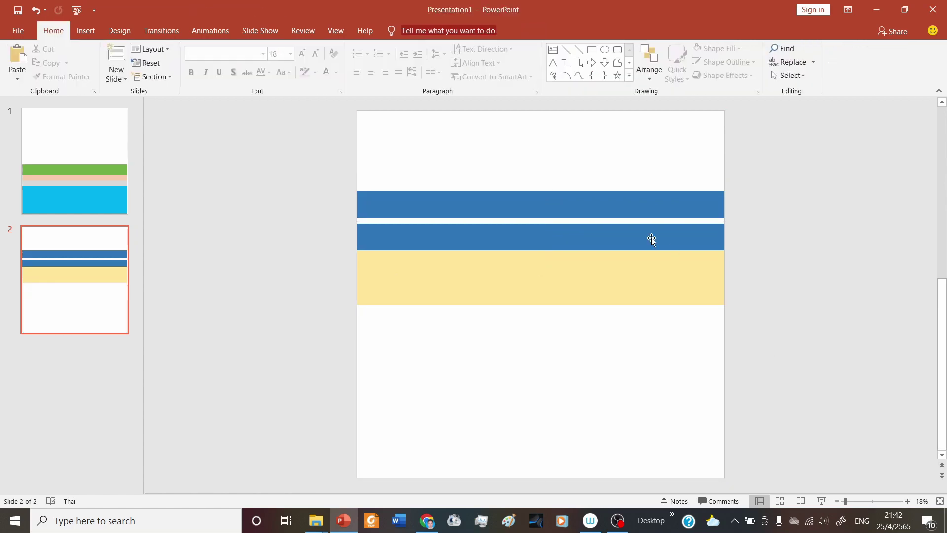
# Thin one blue band to 3.33 cm, colour it dark navy, and sit it atop the blue band.
pyautogui.click(607, 213)
pyautogui.moveTo(541, 197); pyautogui.dragTo(541, 209)
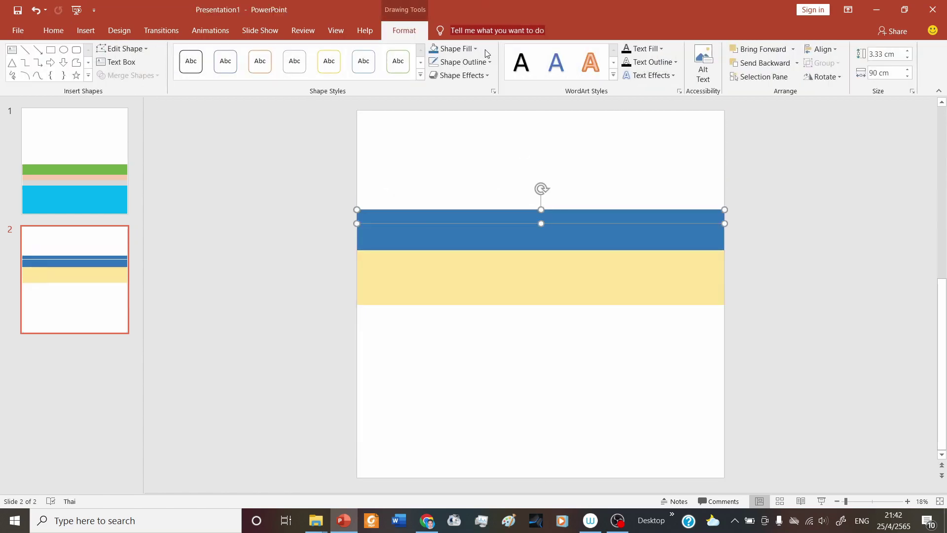
pyautogui.click(475, 48)
pyautogui.click(473, 110)
pyautogui.moveTo(541, 217); pyautogui.dragTo(542, 213)
pyautogui.press('Escape')
pyautogui.click(548, 213)
pyautogui.click(546, 173)
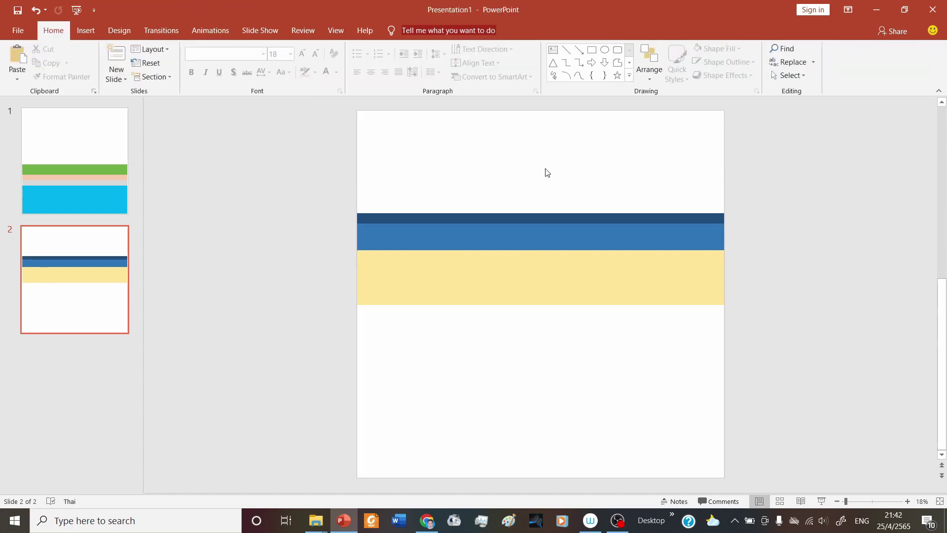
pyautogui.rightClick(99, 389)
pyautogui.click(277, 351)
# Draw a rectangle across the slide top with a magenta linear gradient fill.
pyautogui.moveTo(356, 110); pyautogui.dragTo(723, 214)
pyautogui.click(459, 48)
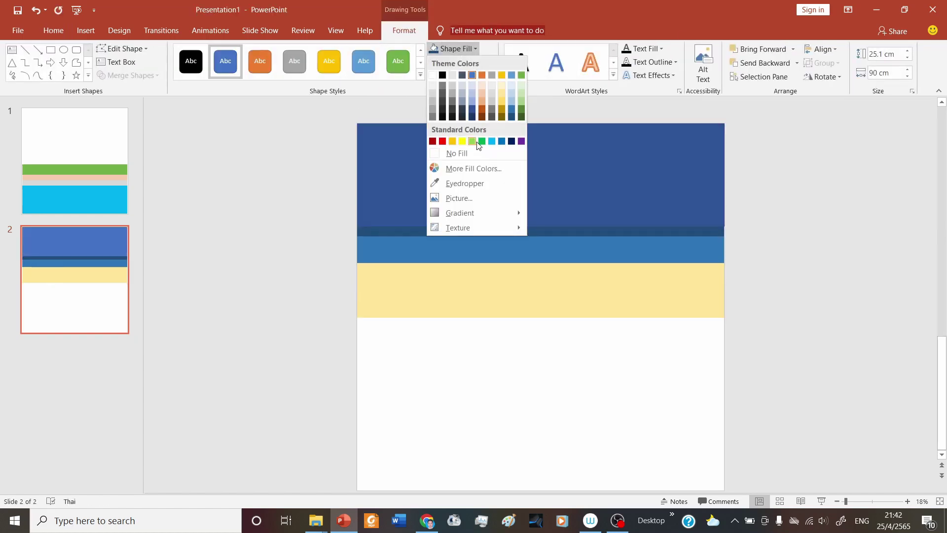
pyautogui.click(469, 167)
pyautogui.click(469, 197)
pyautogui.press('Return')
pyautogui.click(459, 48)
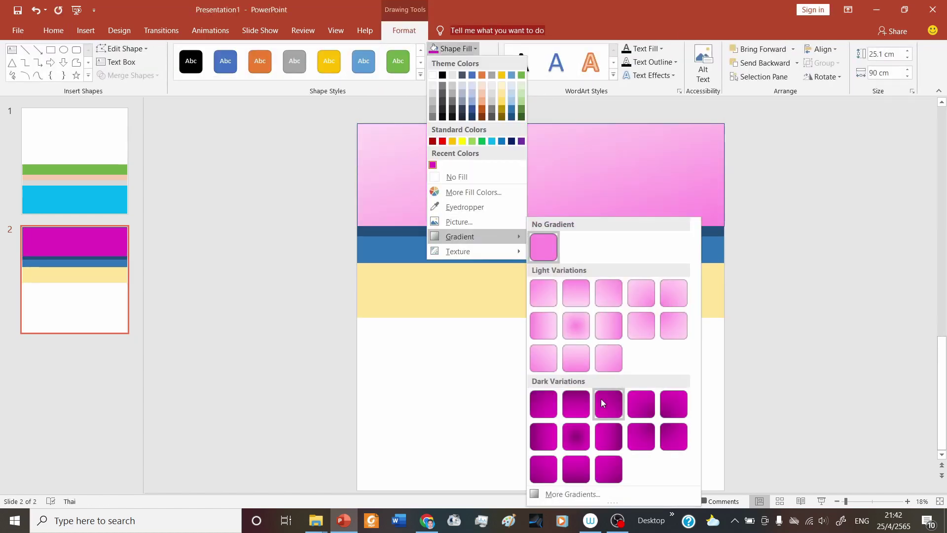
pyautogui.click(588, 475)
# In the full gradient settings, set the 100% gradient stop to light pink.
pyautogui.click(459, 48)
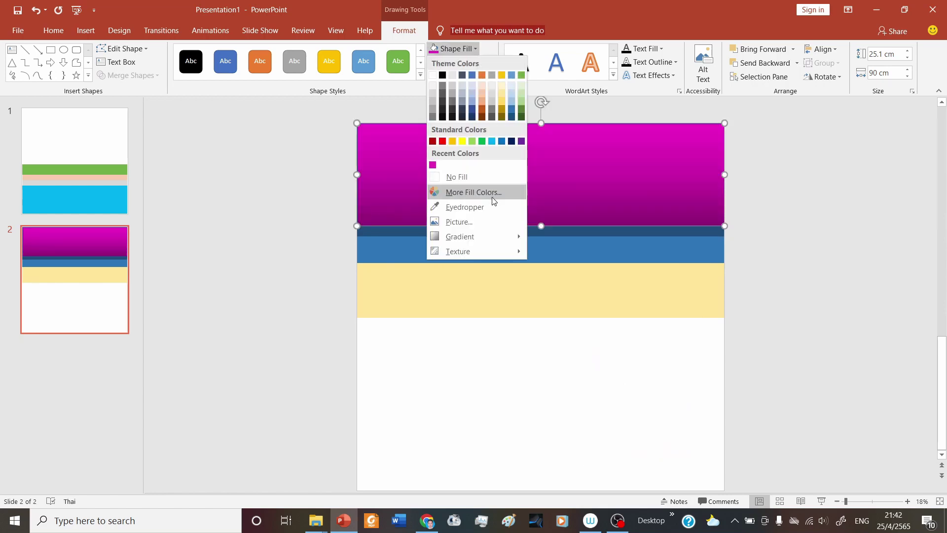
pyautogui.click(474, 191)
pyautogui.click(545, 156)
pyautogui.click(469, 48)
pyautogui.moveTo(474, 236)
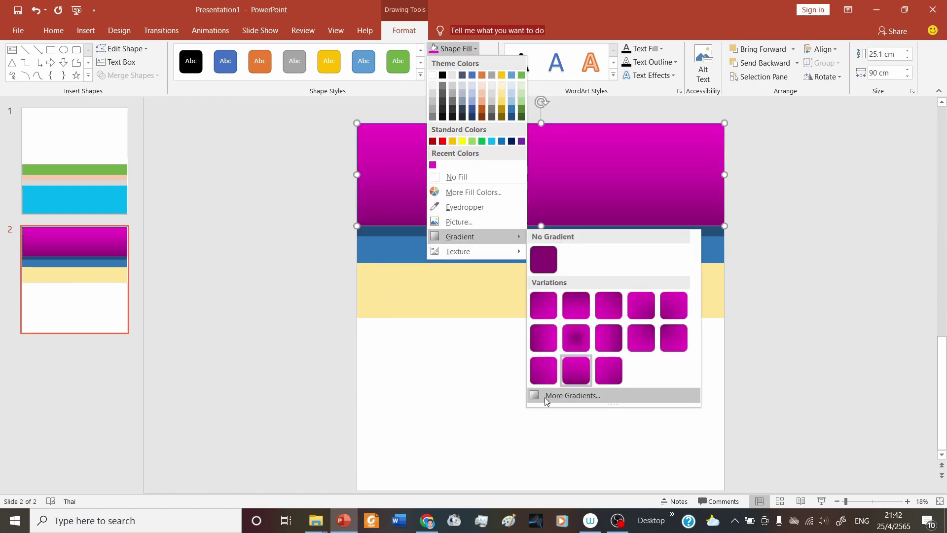
pyautogui.click(544, 397)
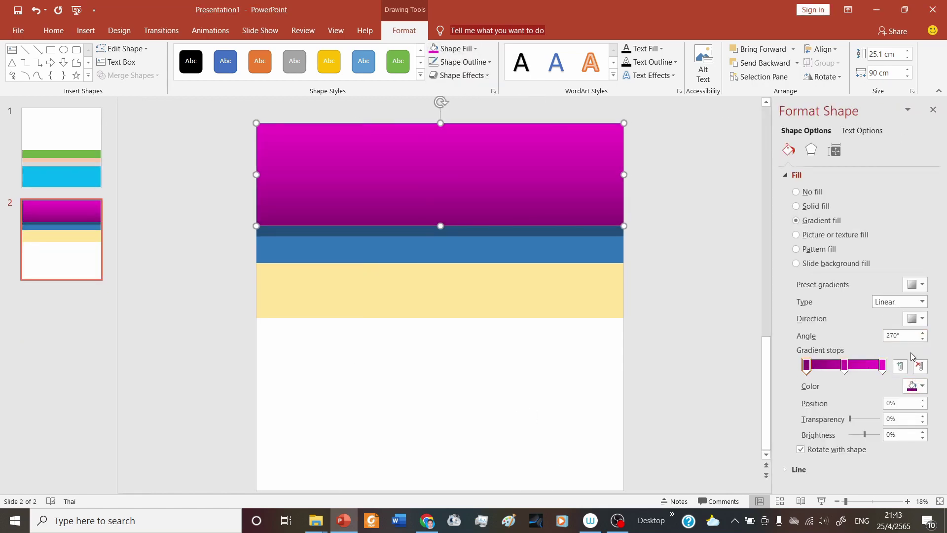
pyautogui.click(883, 365)
pyautogui.click(917, 386)
pyautogui.click(870, 355)
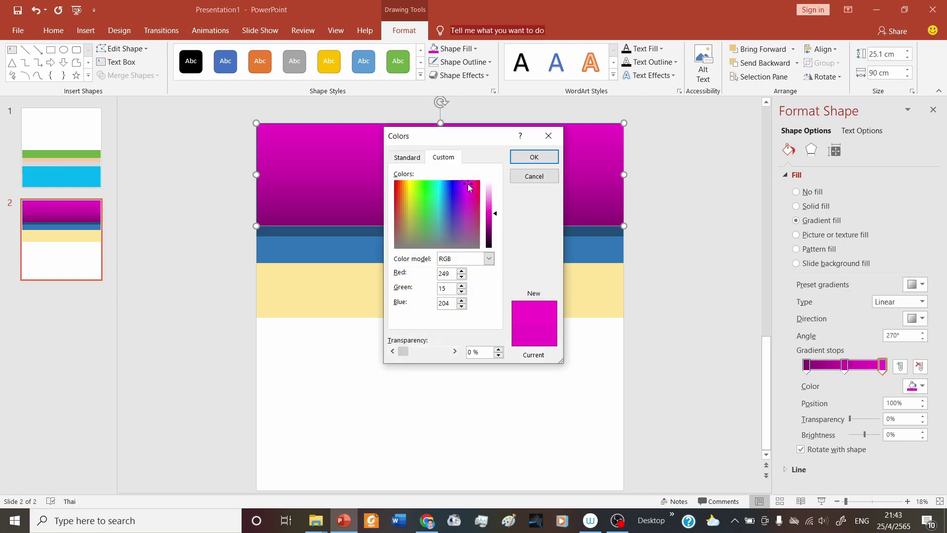
pyautogui.click(534, 157)
# Recolour the middle stop pink, reposition it, and add a dark purple stop near the left.
pyautogui.moveTo(844, 365); pyautogui.dragTo(820, 366)
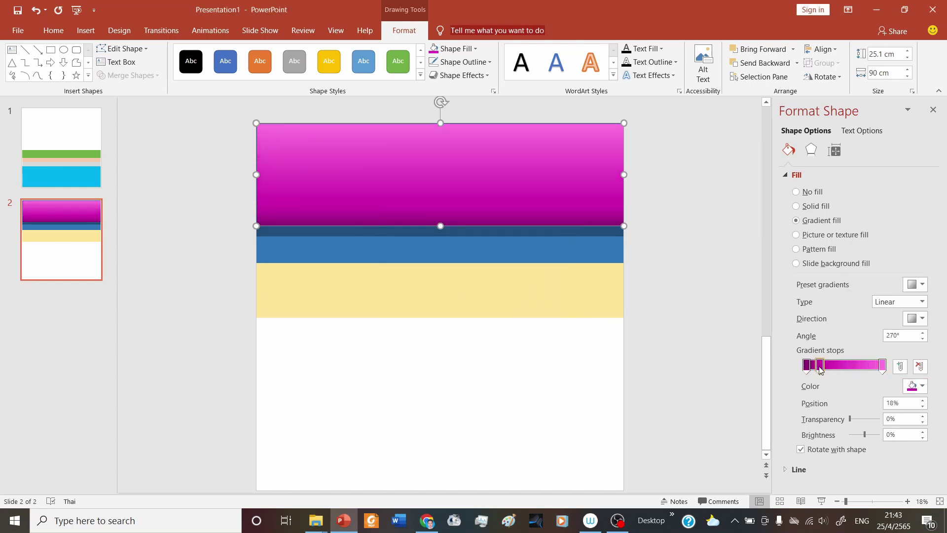
pyautogui.click(912, 386)
pyautogui.click(871, 358)
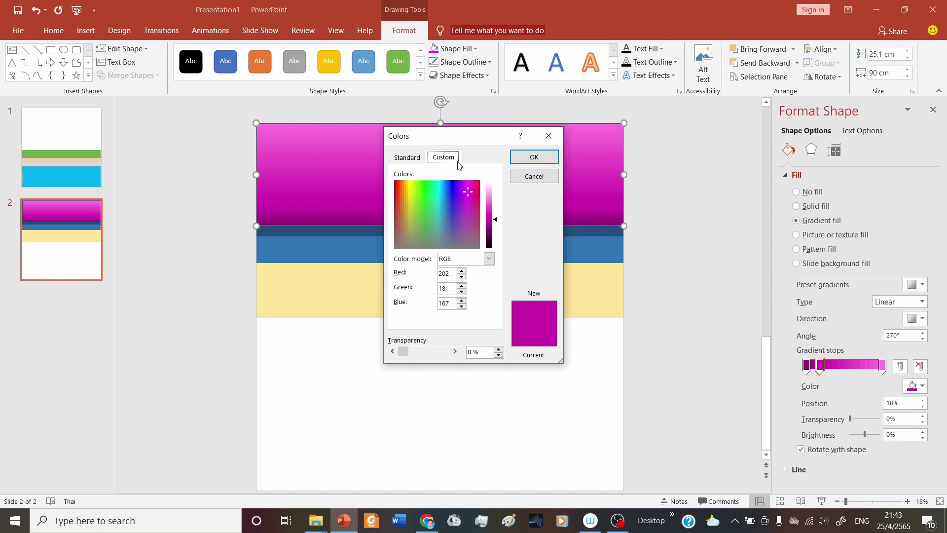
pyautogui.click(533, 157)
pyautogui.moveTo(820, 366); pyautogui.dragTo(845, 366)
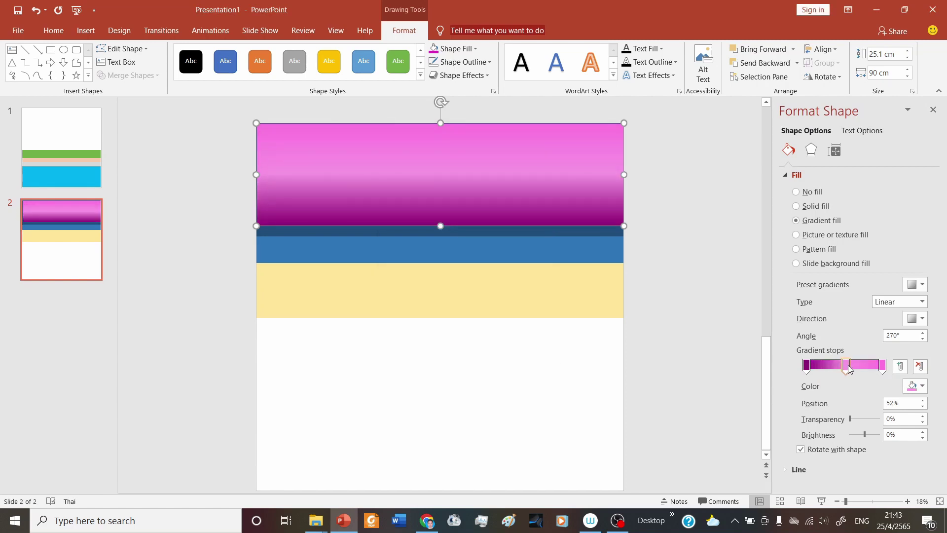
pyautogui.click(811, 368)
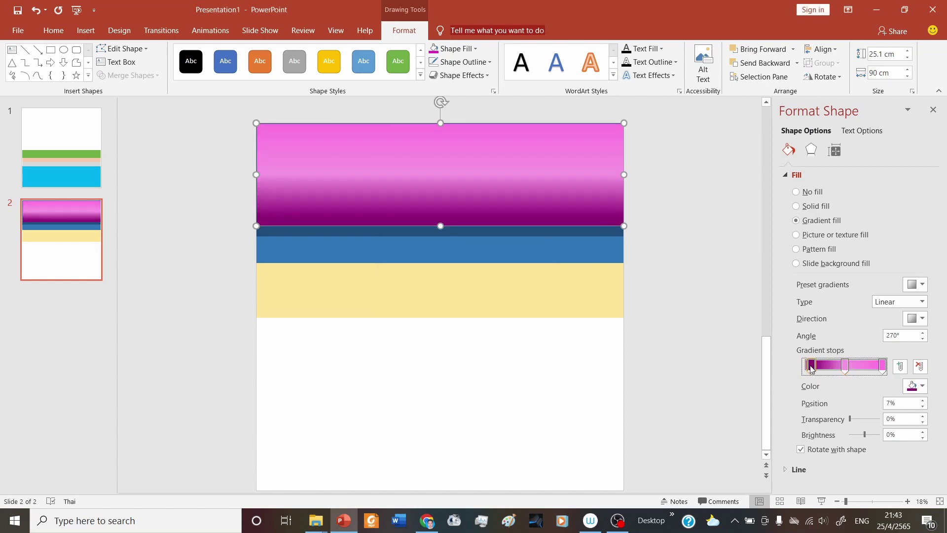
pyautogui.click(691, 259)
# Draw an orange circle with no outline over the sky as the sun.
pyautogui.moveTo(465, 148); pyautogui.dragTo(582, 264)
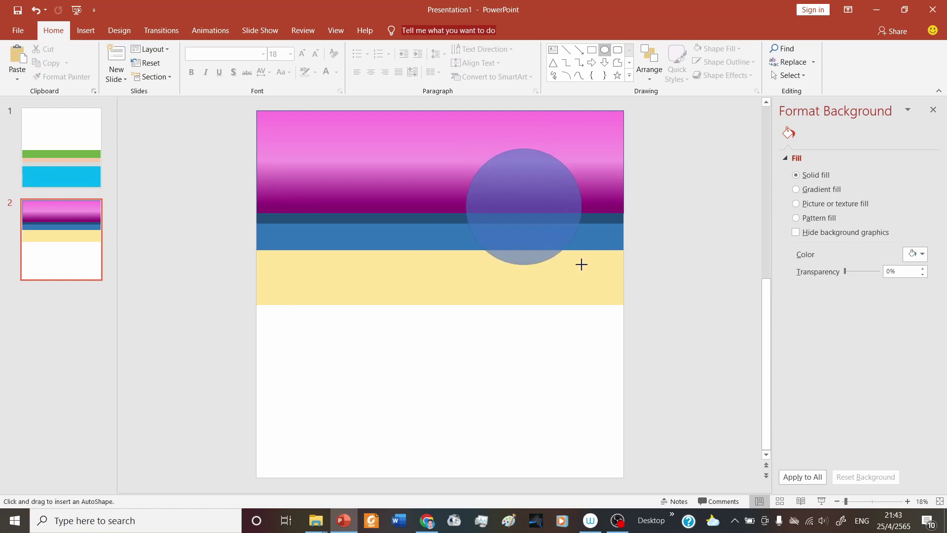
pyautogui.click(453, 49)
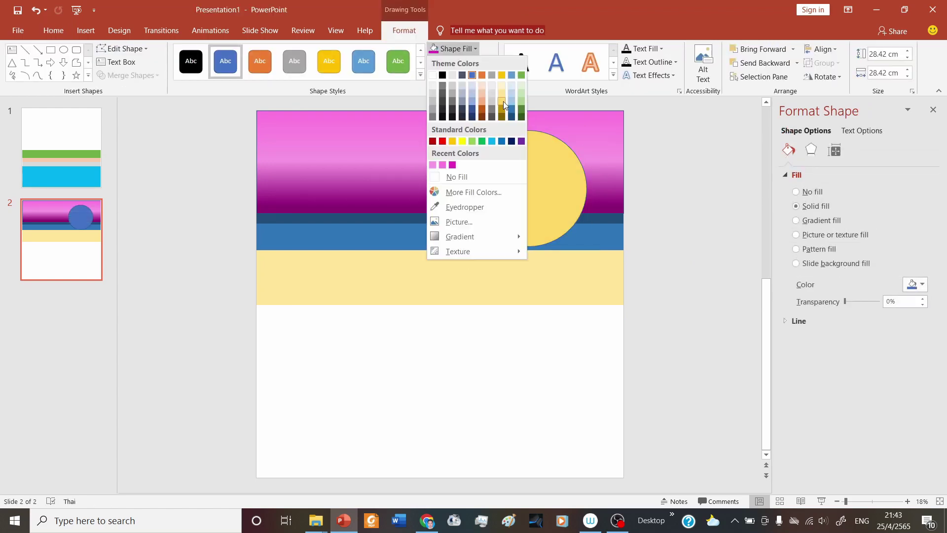
pyautogui.click(439, 192)
pyautogui.click(408, 158)
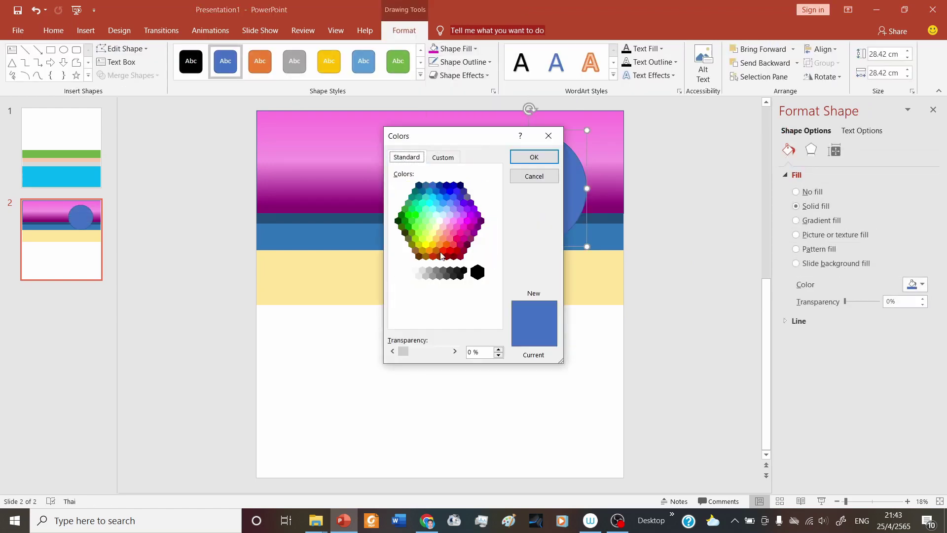
pyautogui.click(533, 157)
pyautogui.click(464, 62)
pyautogui.click(284, 202)
# Bring the sea and sand bands in front of the sun.
pyautogui.click(578, 296)
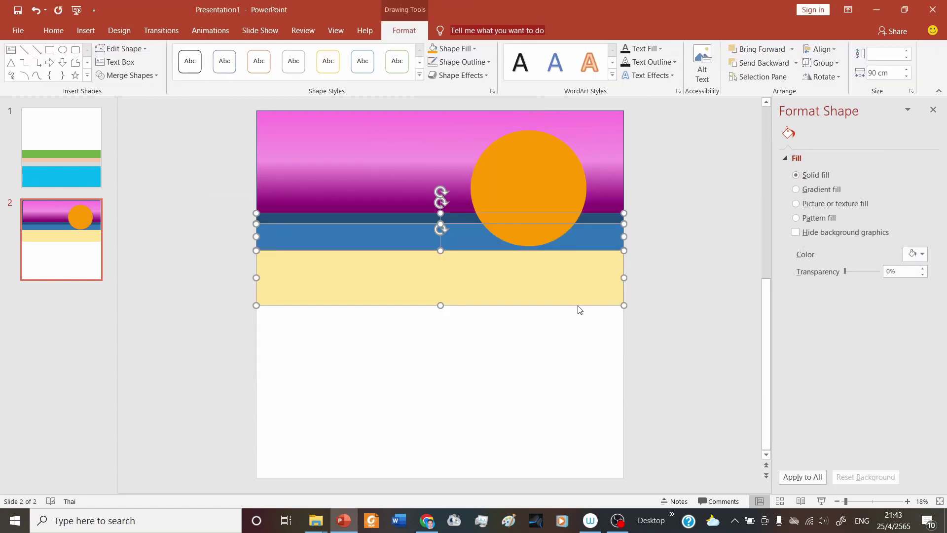
pyautogui.rightClick(580, 302)
pyautogui.click(642, 189)
pyautogui.click(682, 202)
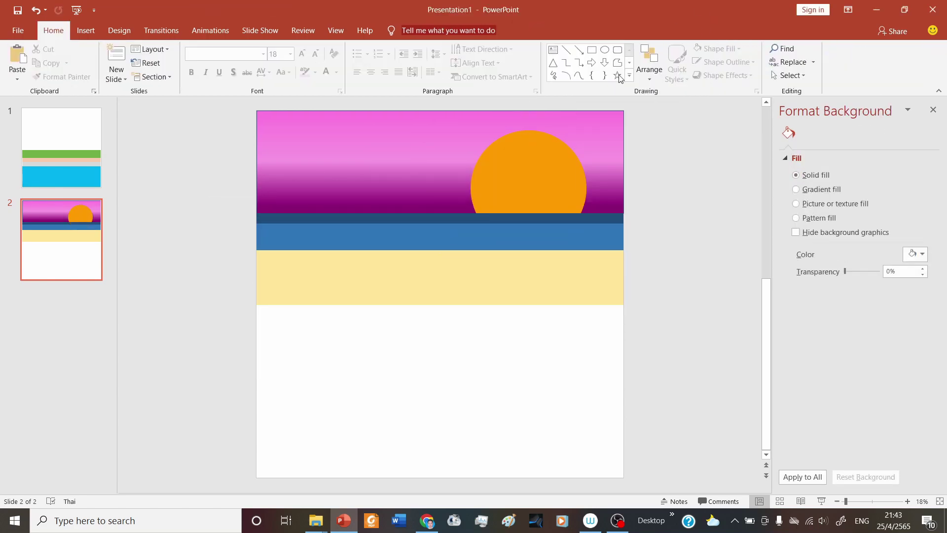
# Shape a bird from two rotated triangles, filled black with no outlines.
pyautogui.moveTo(434, 189); pyautogui.dragTo(434, 190)
pyautogui.moveTo(417, 114); pyautogui.dragTo(470, 164)
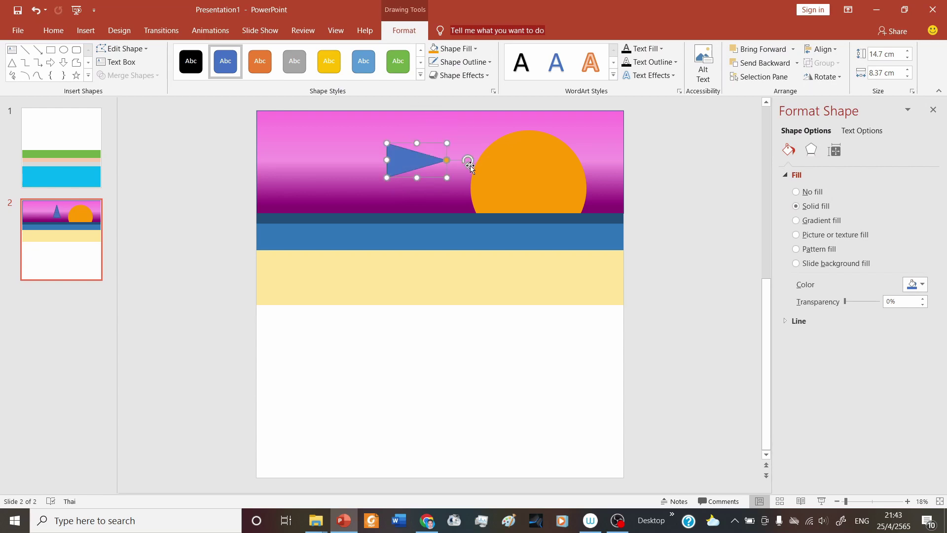
pyautogui.moveTo(409, 156)
pyautogui.mouseDown()
pyautogui.moveTo(418, 172)
pyautogui.moveTo(330, 124)
pyautogui.mouseUp()
pyautogui.moveTo(359, 165); pyautogui.dragTo(377, 144)
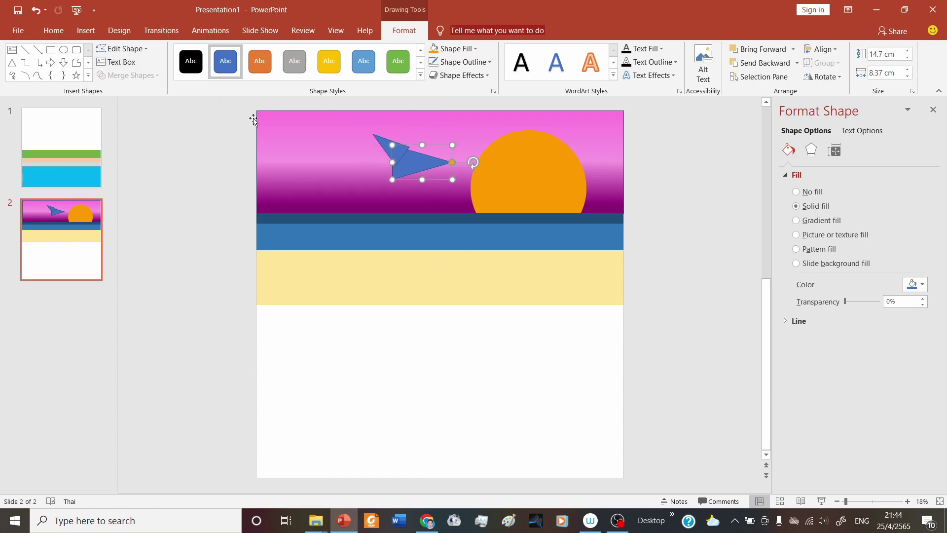
pyautogui.moveTo(211, 122); pyautogui.dragTo(469, 195)
pyautogui.click(450, 48)
pyautogui.click(490, 62)
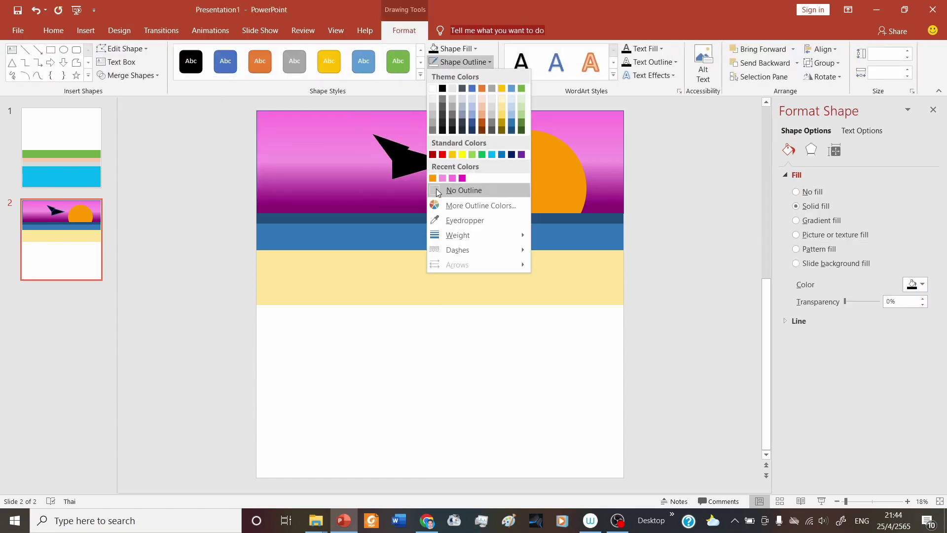
pyautogui.click(437, 191)
# Cut the bird, paste it back as one picture, and place it at the sun's upper right.
pyautogui.click(290, 150)
pyautogui.click(396, 155)
pyautogui.click(207, 199)
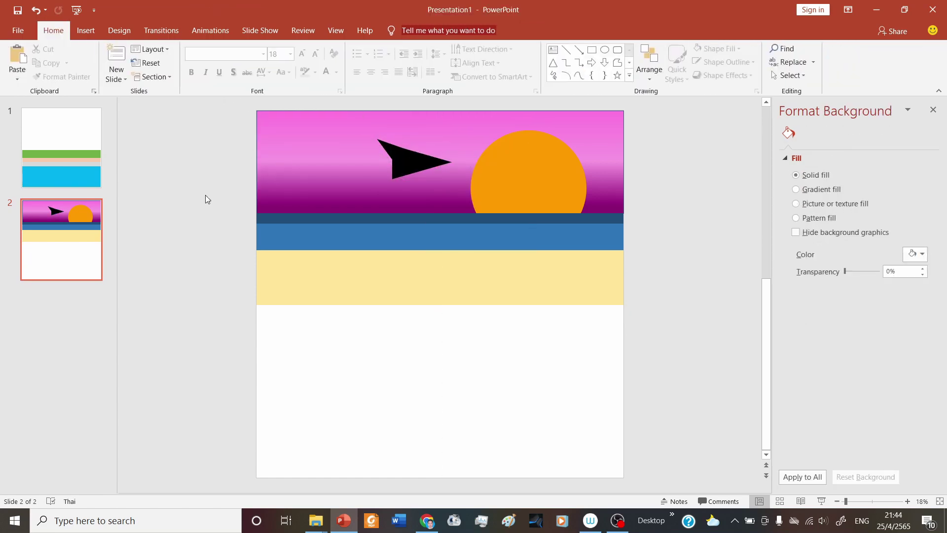
pyautogui.moveTo(207, 199); pyautogui.dragTo(474, 124)
pyautogui.hotkey('ctrl', 'x')
pyautogui.rightClick(217, 163)
pyautogui.click(263, 186)
pyautogui.moveTo(420, 157)
pyautogui.mouseDown()
pyautogui.moveTo(476, 243)
pyautogui.moveTo(523, 179)
pyautogui.mouseUp()
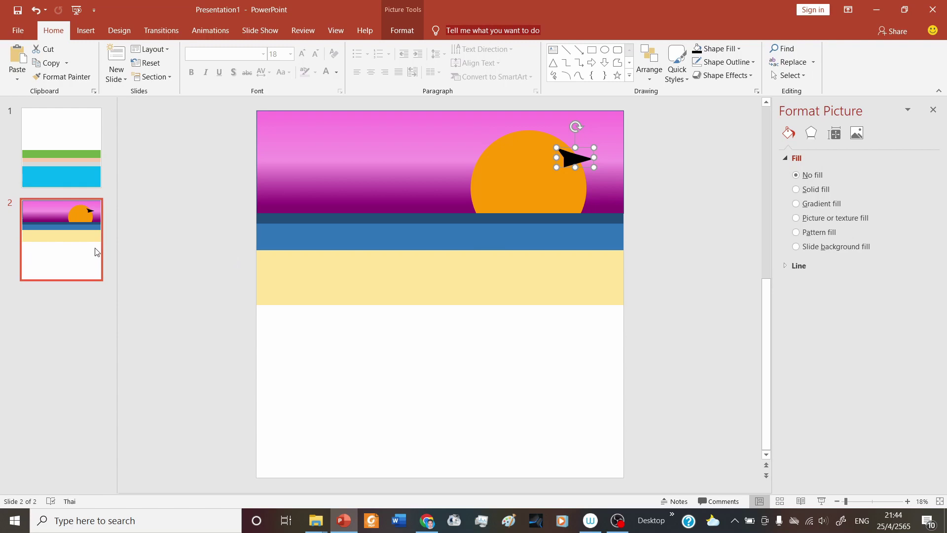
# Paste slide 1's coloured stripes onto slide 2 and delete slide 1.
pyautogui.rightClick(86, 307)
pyautogui.press('Escape')
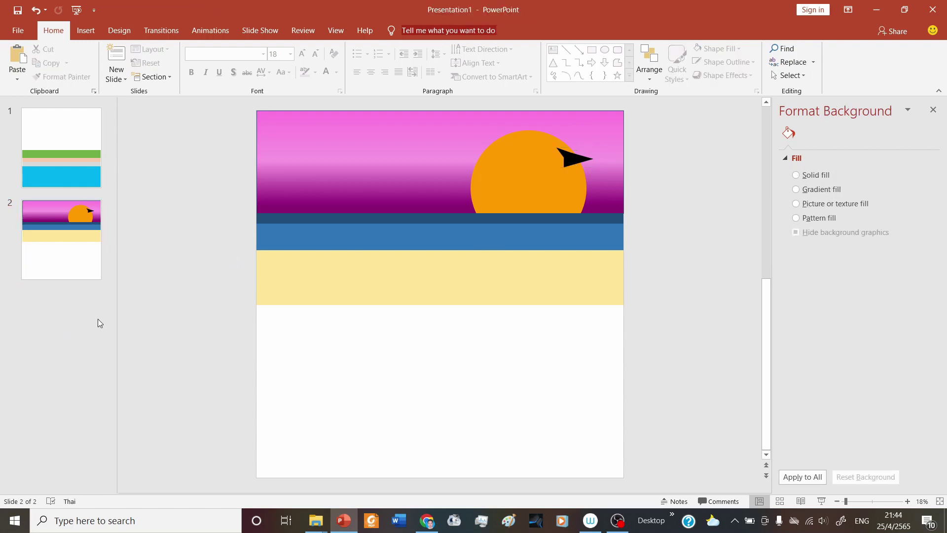
pyautogui.press('Up')
pyautogui.click(350, 323)
pyautogui.press('pagedown')
pyautogui.hotkey('ctrl', 'v')
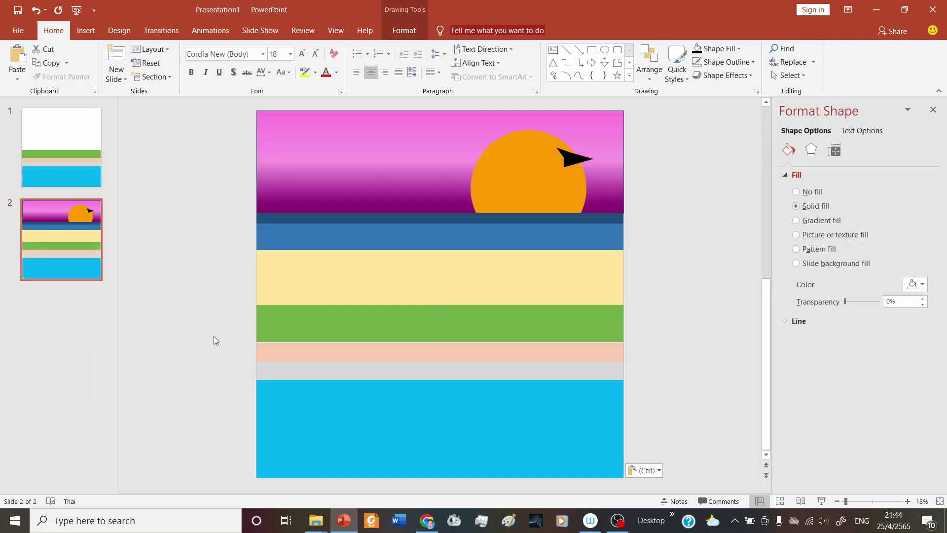
pyautogui.click(438, 339)
pyautogui.click(74, 144)
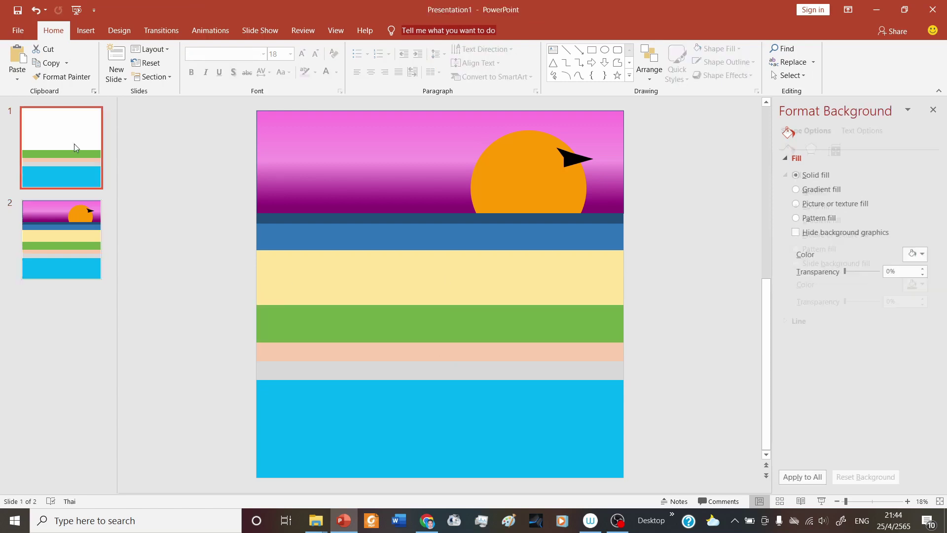
pyautogui.press('Delete')
# Draw a thin dark orange bar with no outline above the green band.
pyautogui.click(413, 274)
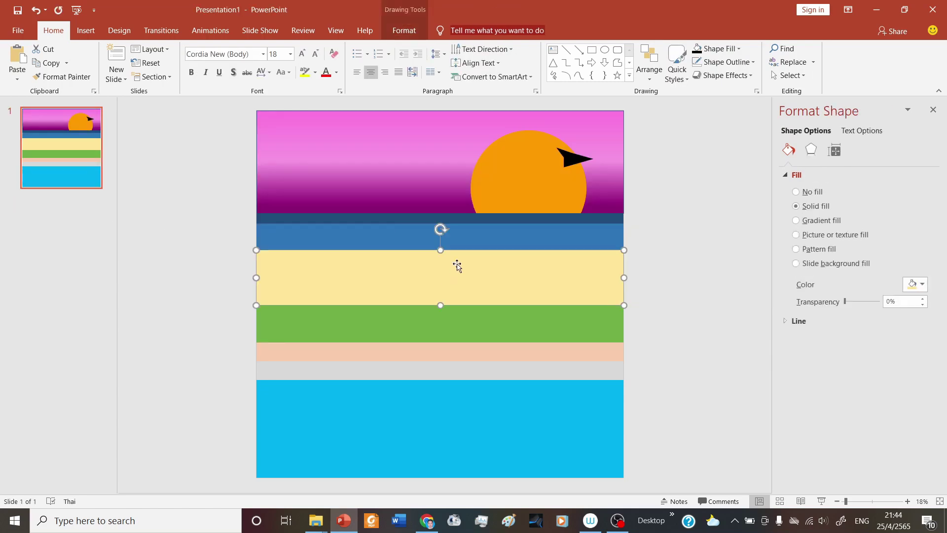
pyautogui.press('Delete')
pyautogui.hotkey('ctrl', 'z')
pyautogui.click(680, 250)
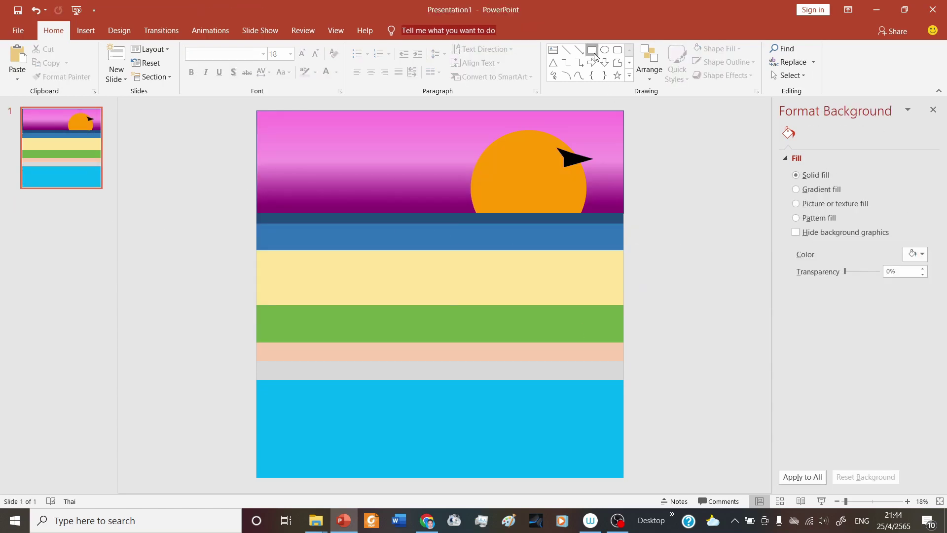
pyautogui.moveTo(255, 304); pyautogui.dragTo(624, 294)
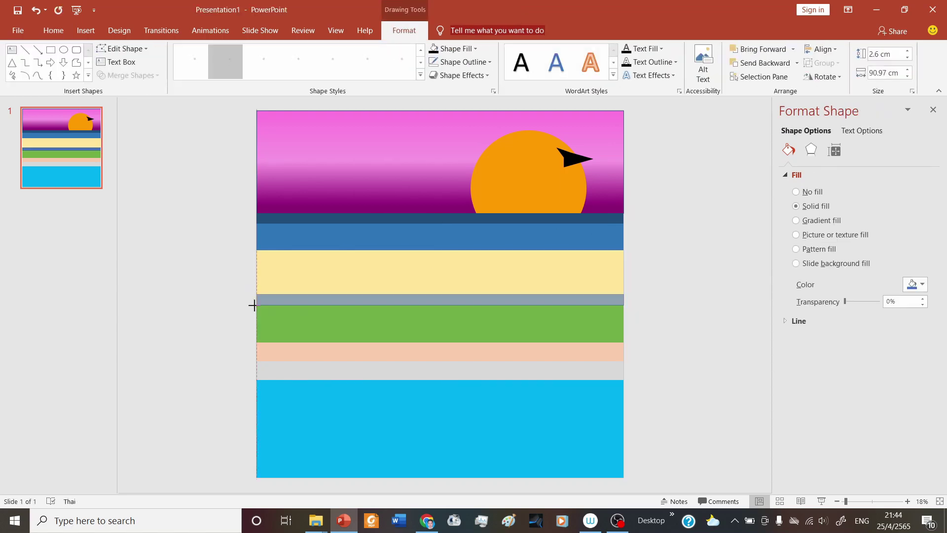
pyautogui.click(473, 49)
pyautogui.click(482, 107)
pyautogui.click(461, 61)
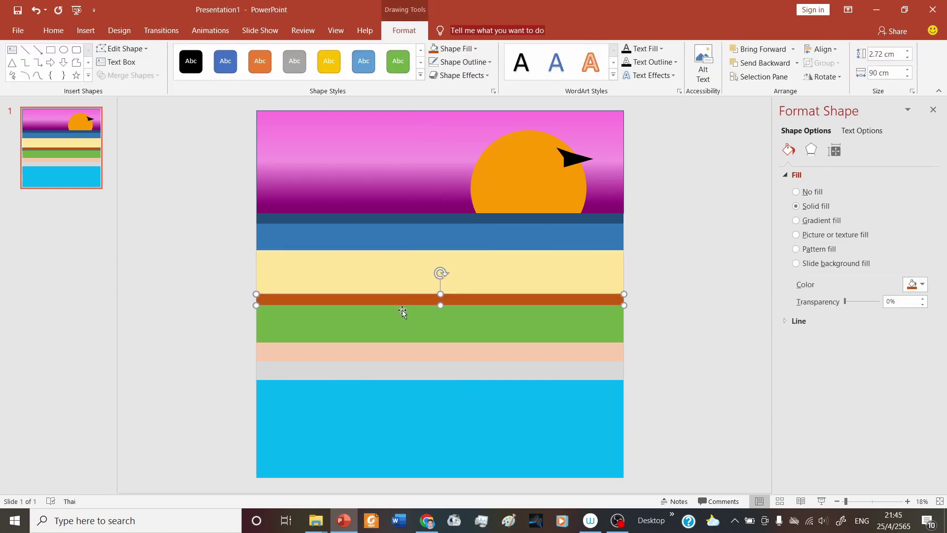
# Copy the bar as a white, 54%-transparent layer stretched over the horizon and sea.
pyautogui.moveTo(405, 301); pyautogui.dragTo(404, 278)
pyautogui.click(456, 48)
pyautogui.click(434, 69)
pyautogui.moveTo(846, 301); pyautogui.dragTo(870, 303)
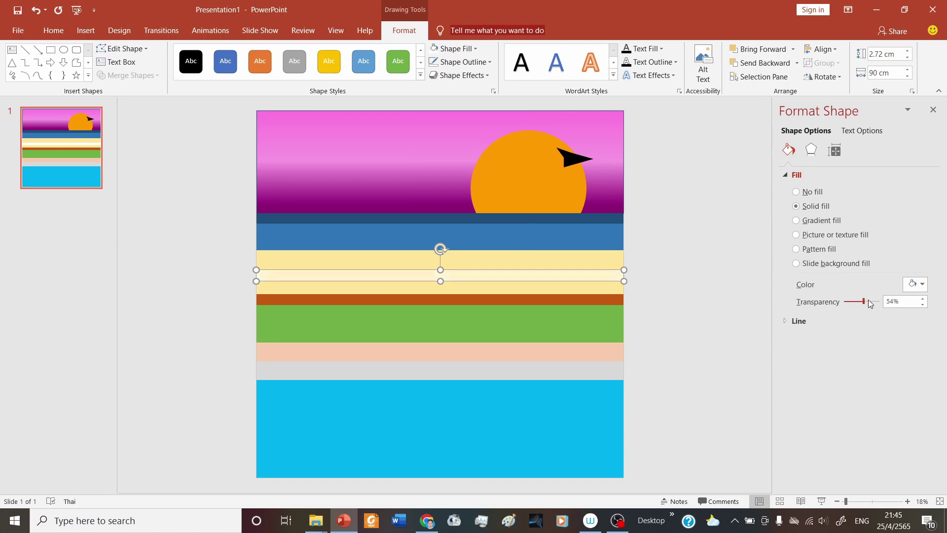
pyautogui.moveTo(441, 270); pyautogui.dragTo(441, 169)
pyautogui.moveTo(604, 235); pyautogui.dragTo(604, 251)
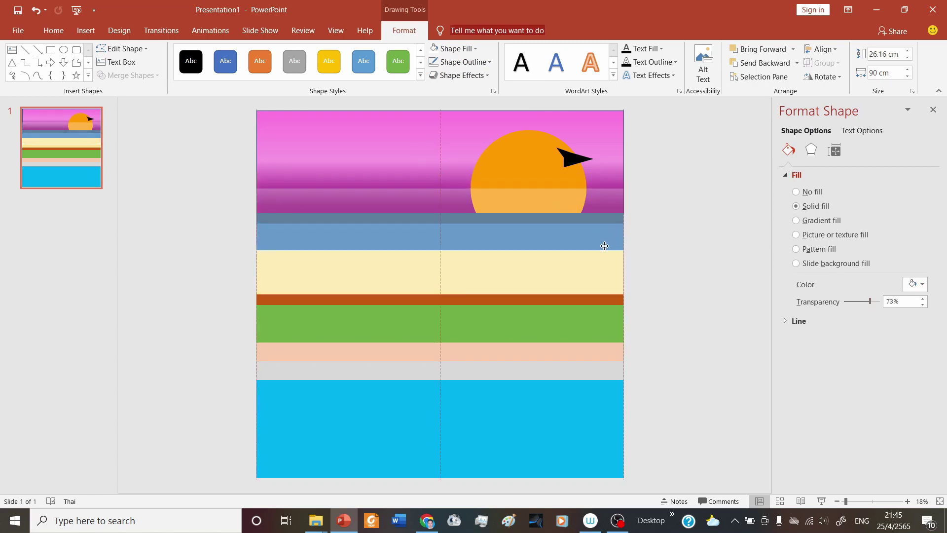
pyautogui.hotkey('ctrl', 'z')
pyautogui.rightClick(257, 297)
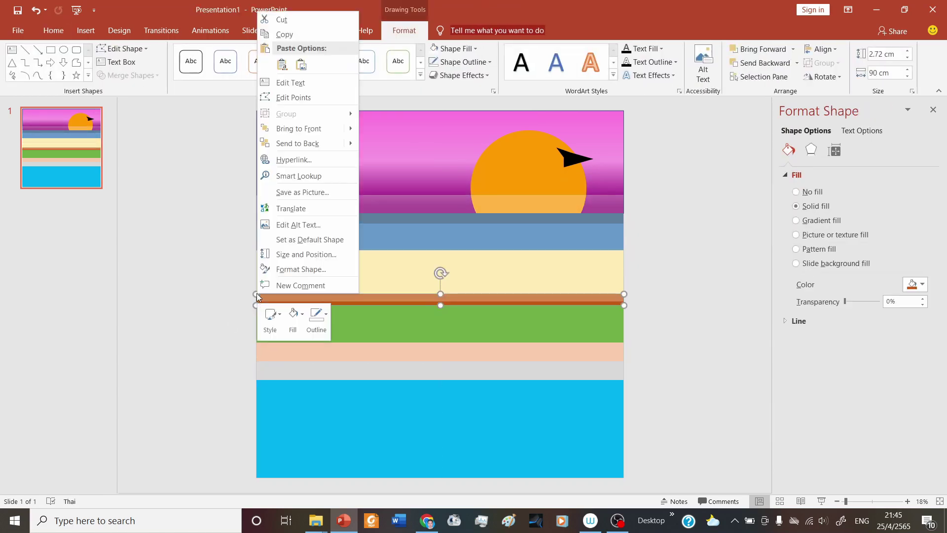
pyautogui.click(286, 269)
pyautogui.click(220, 207)
pyautogui.click(418, 433)
pyautogui.click(668, 301)
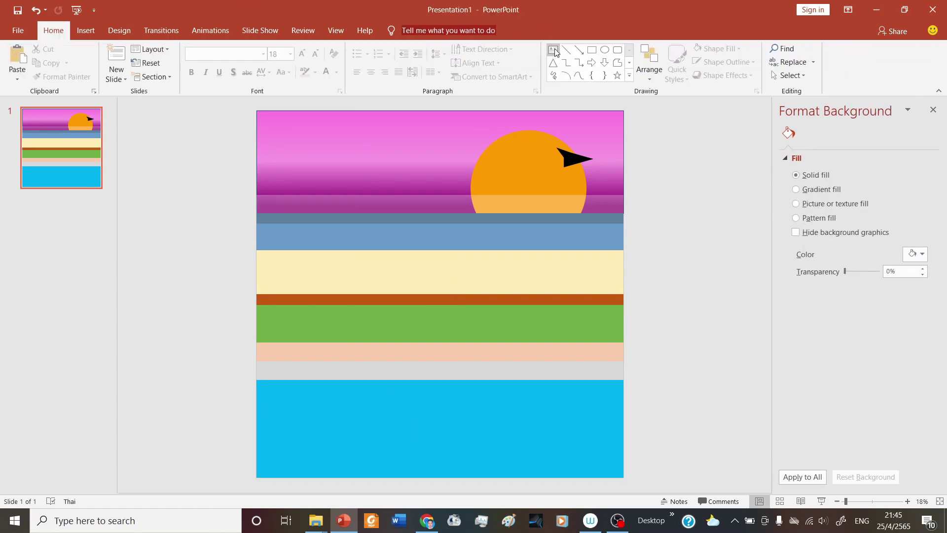
# Draw two rounded-rectangle ladder handles on the green band, filled white with no outline.
pyautogui.moveTo(289, 318); pyautogui.dragTo(316, 356)
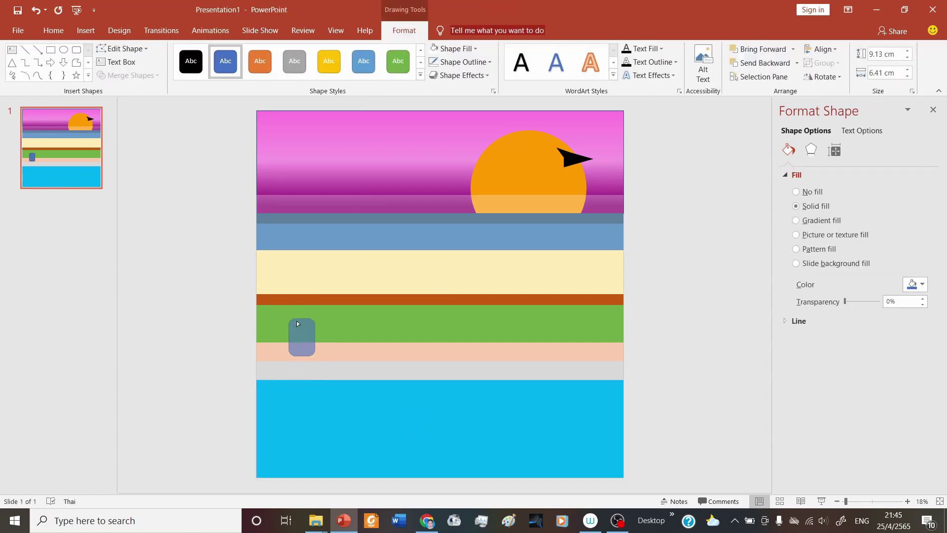
pyautogui.moveTo(316, 311); pyautogui.dragTo(395, 345)
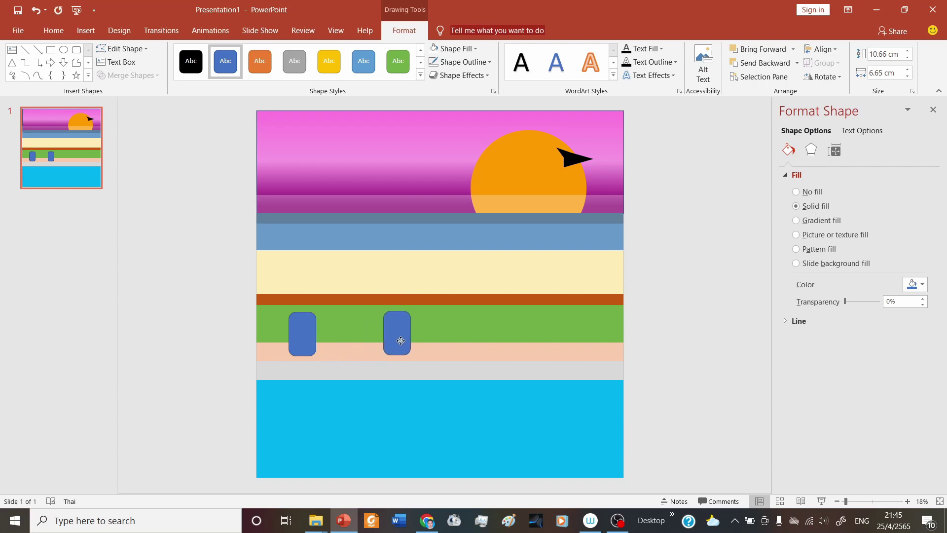
pyautogui.click(453, 48)
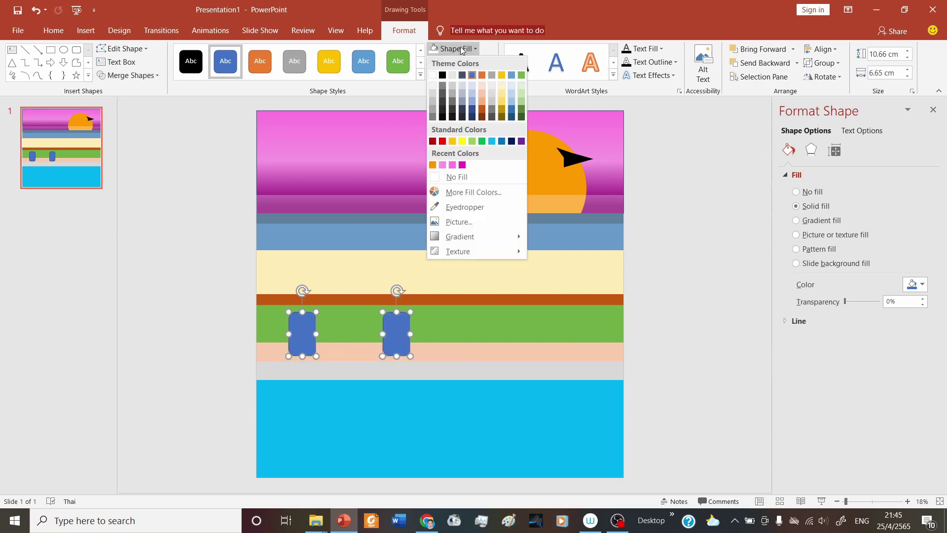
pyautogui.click(434, 74)
pyautogui.click(459, 62)
pyautogui.click(448, 188)
pyautogui.press('Escape')
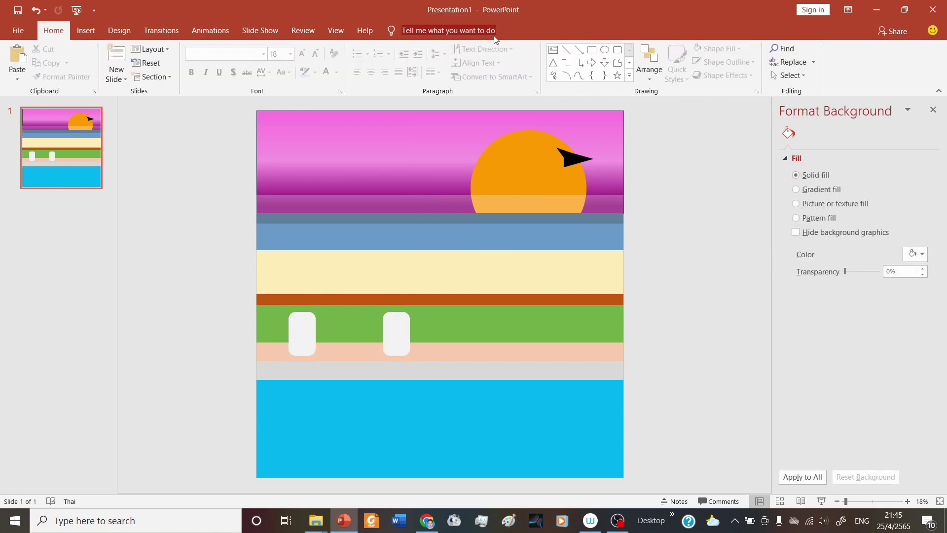
# Add two tall rails reaching down into the water and fill both white.
pyautogui.moveTo(311, 461); pyautogui.dragTo(399, 455)
pyautogui.hotkey('ctrl', 'z')
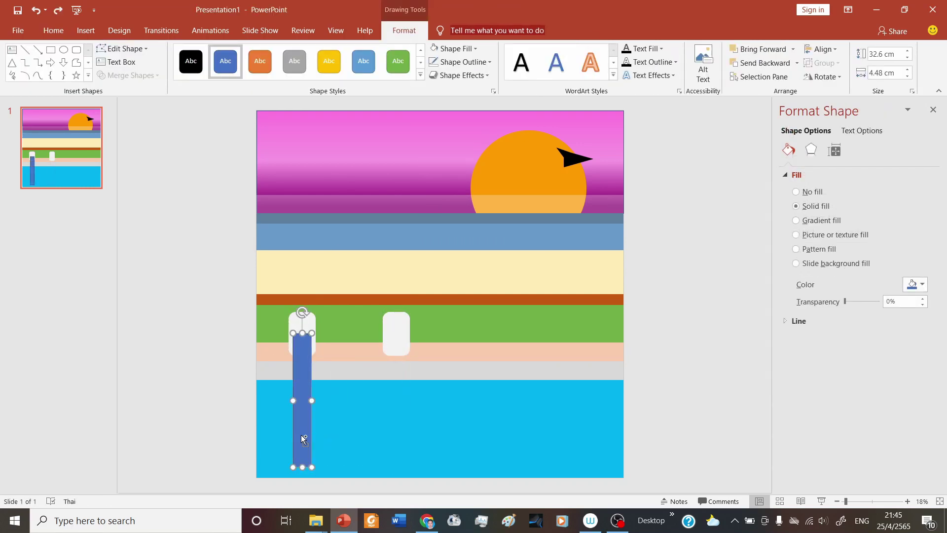
pyautogui.moveTo(302, 438); pyautogui.dragTo(392, 437)
pyautogui.keyDown('shift'); pyautogui.click(302, 424); pyautogui.keyUp('shift')
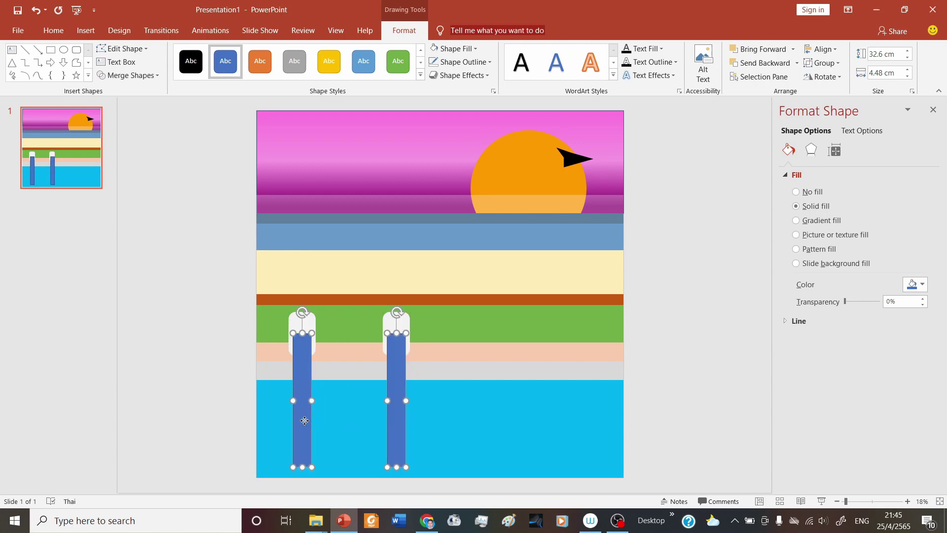
pyautogui.click(340, 424)
pyautogui.click(310, 461)
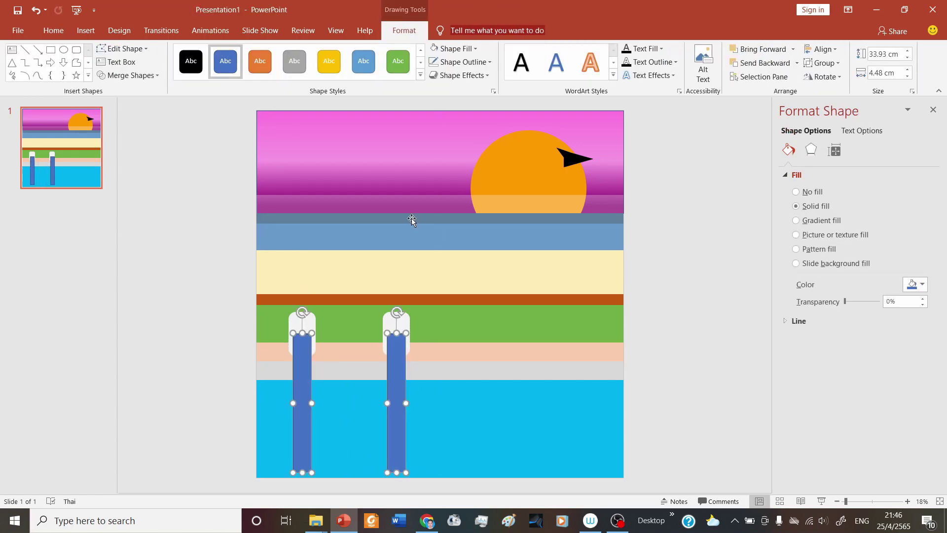
pyautogui.click(434, 48)
pyautogui.click(230, 229)
# Copy the left rail and turn the copy into a horizontal rung between the rails.
pyautogui.click(302, 370)
pyautogui.moveTo(330, 370); pyautogui.dragTo(338, 347)
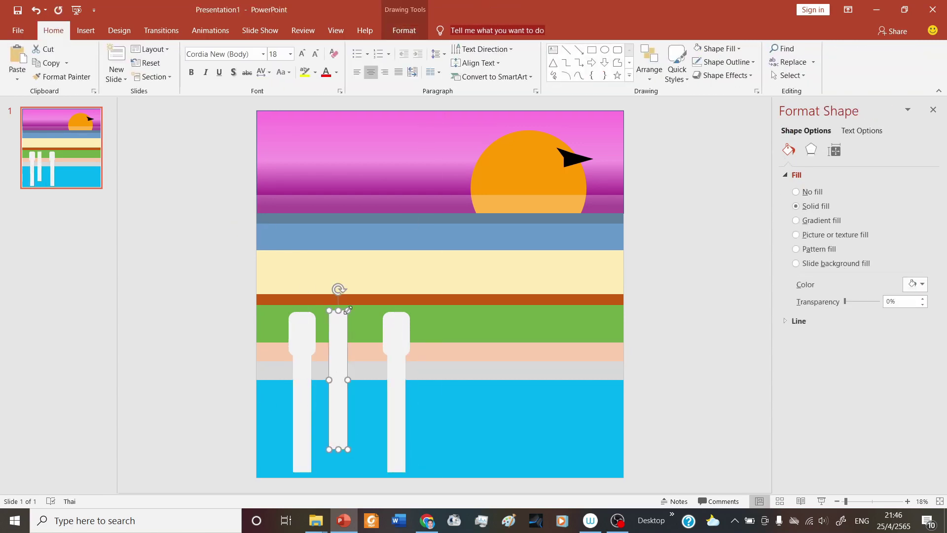
pyautogui.moveTo(334, 291)
pyautogui.mouseDown()
pyautogui.moveTo(427, 380)
pyautogui.moveTo(372, 378)
pyautogui.moveTo(387, 395)
pyautogui.moveTo(387, 444)
pyautogui.mouseUp()
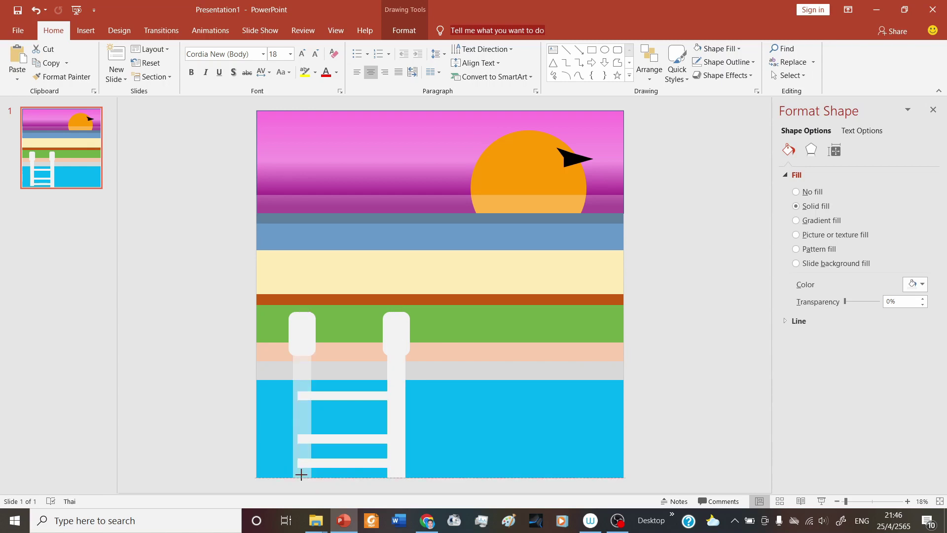
# Pull out a blue water rectangle, delete the lowest rung and lower the remaining rungs.
pyautogui.click(497, 433)
pyautogui.moveTo(496, 433); pyautogui.dragTo(362, 456)
pyautogui.click(332, 463)
pyautogui.press('Delete')
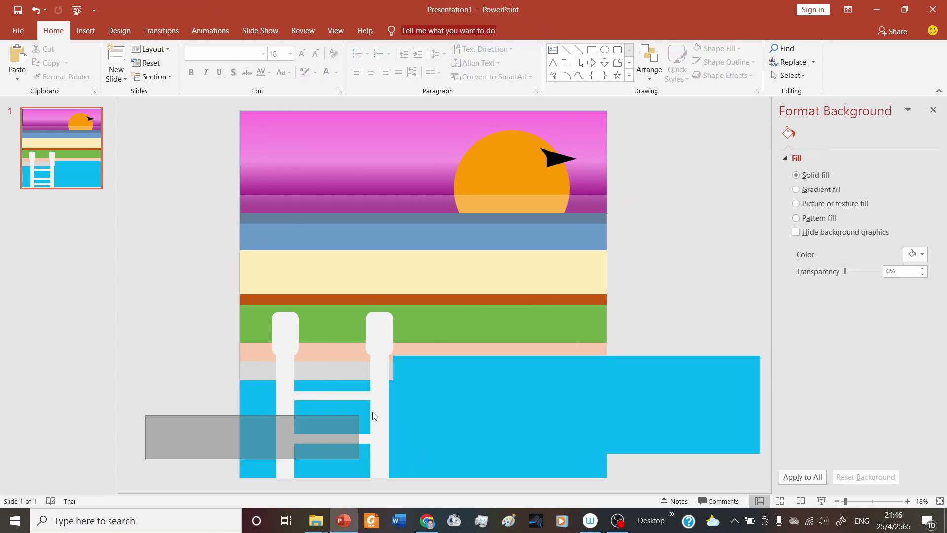
pyautogui.moveTo(145, 460); pyautogui.dragTo(431, 379)
pyautogui.press('Down')
pyautogui.press('Down')
pyautogui.press('Down')
# Make the blue rectangle about 48% transparent and lay it over the pool.
pyautogui.click(550, 384)
pyautogui.moveTo(845, 301); pyautogui.dragTo(862, 301)
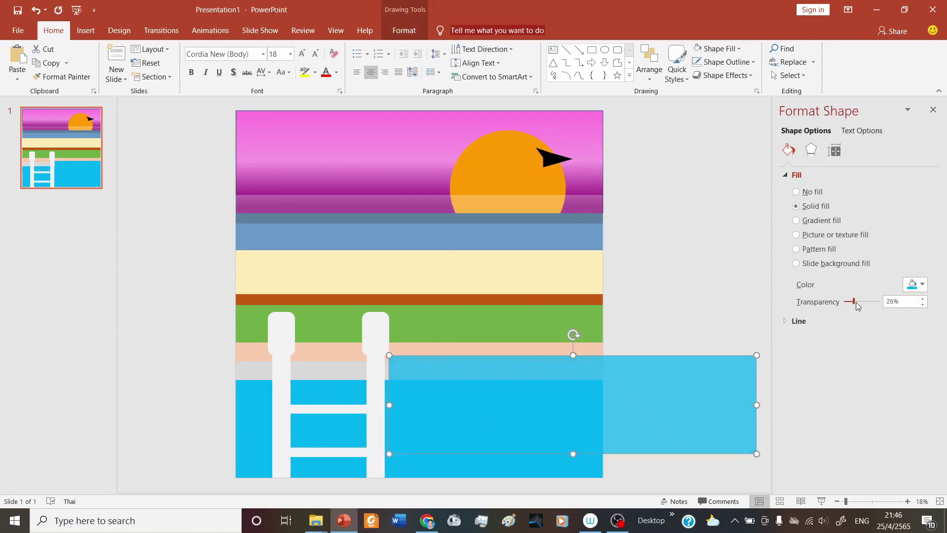
pyautogui.moveTo(611, 406); pyautogui.dragTo(464, 430)
pyautogui.moveTo(437, 379); pyautogui.dragTo(461, 366)
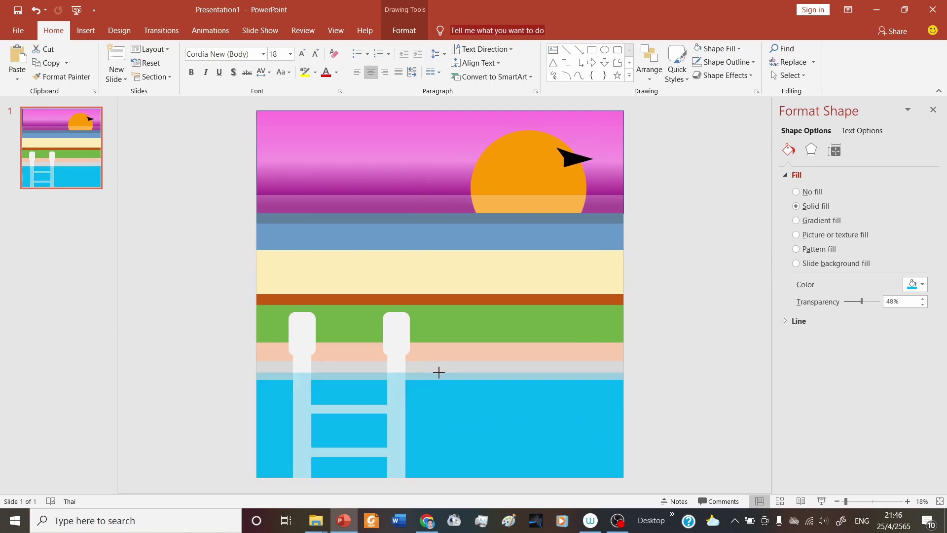
pyautogui.press('Escape')
# Recolour a sky gradient stop to purple RGB 140,9,115.
pyautogui.click(543, 287)
pyautogui.click(657, 275)
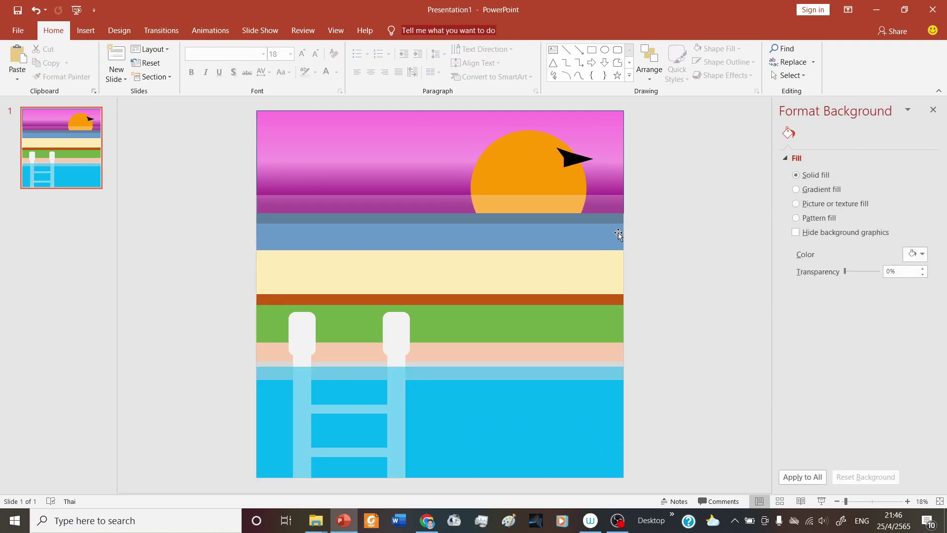
pyautogui.press('Tab')
pyautogui.click(913, 386)
pyautogui.click(883, 359)
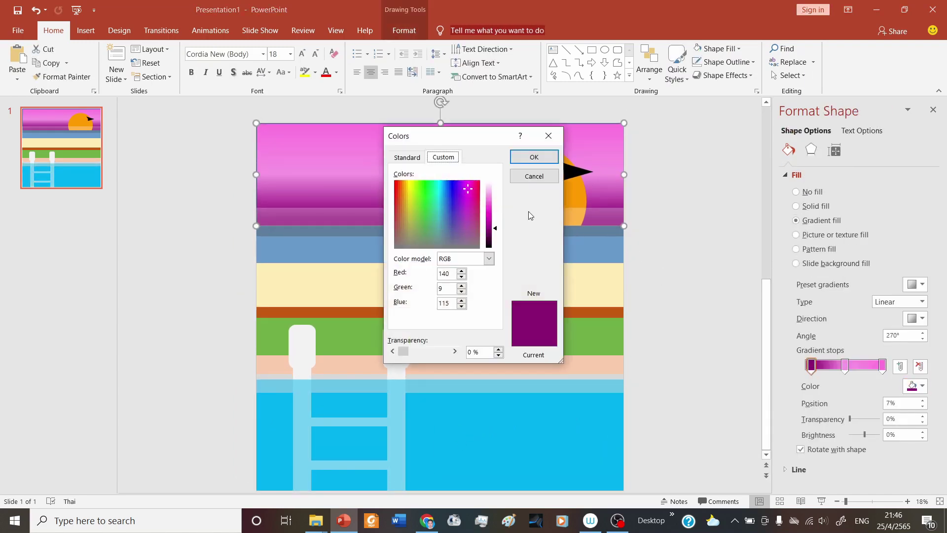
pyautogui.click(520, 157)
pyautogui.click(761, 258)
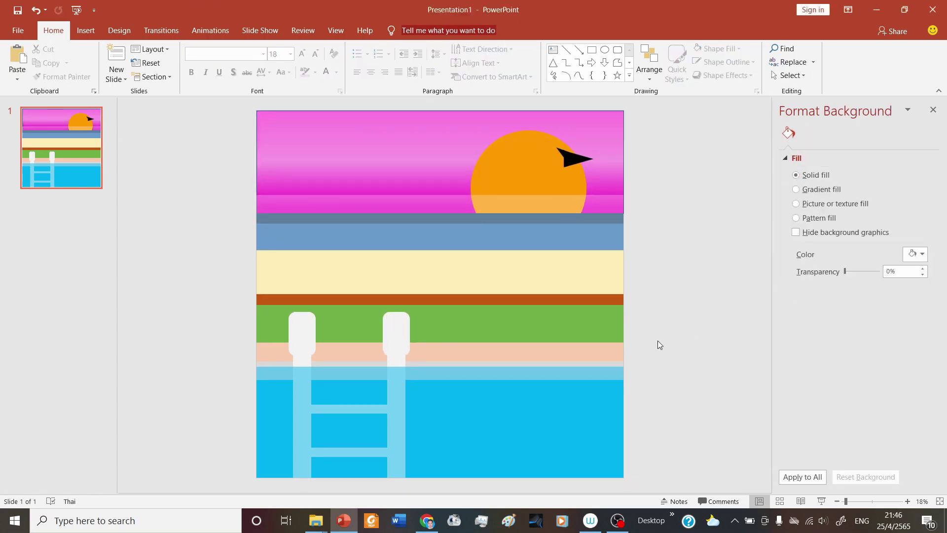
pyautogui.click(430, 244)
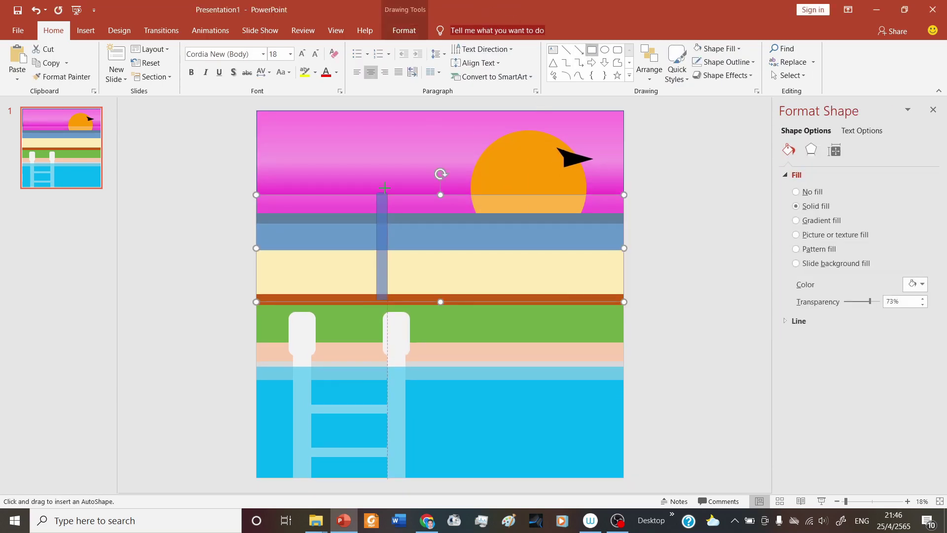
# Draw two thin vertical poles across the bands, filled dark grey with no outline.
pyautogui.moveTo(381, 175); pyautogui.dragTo(382, 179)
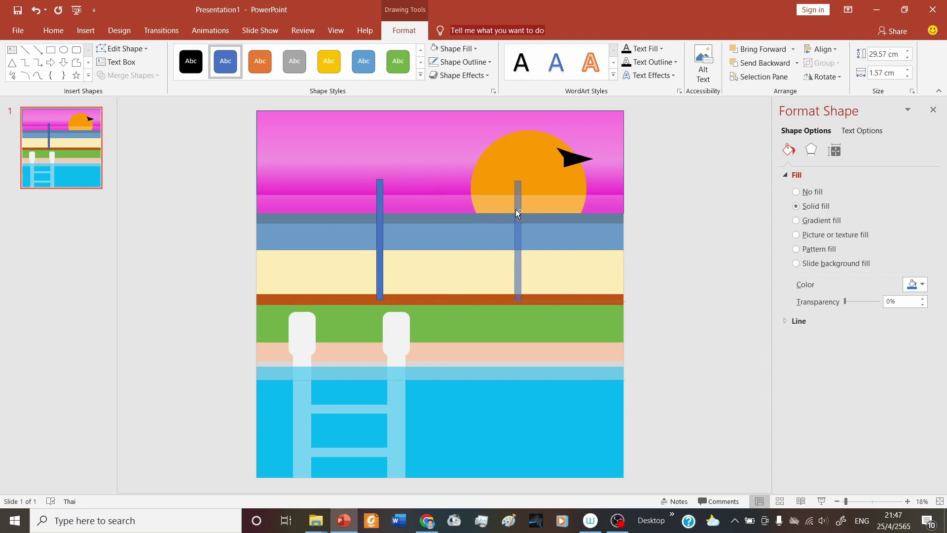
pyautogui.moveTo(514, 207); pyautogui.dragTo(503, 210)
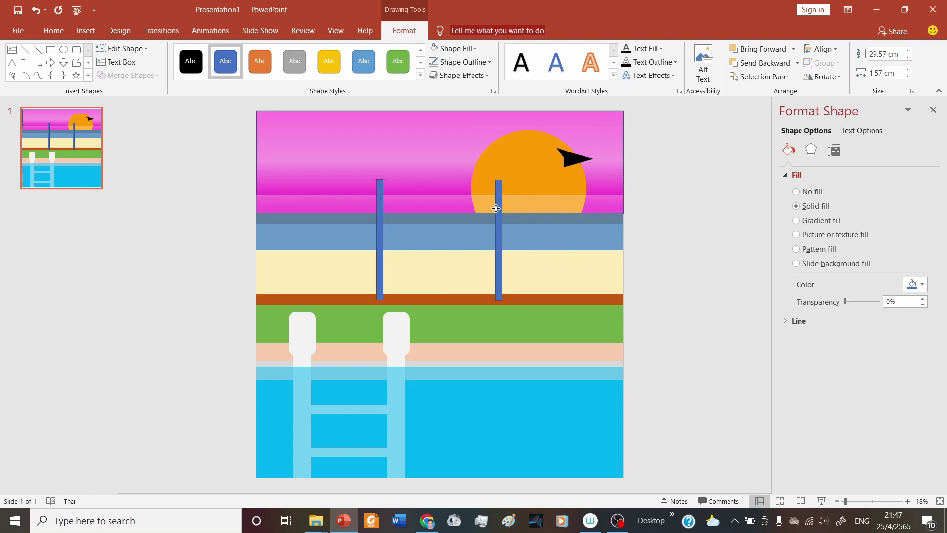
pyautogui.click(475, 48)
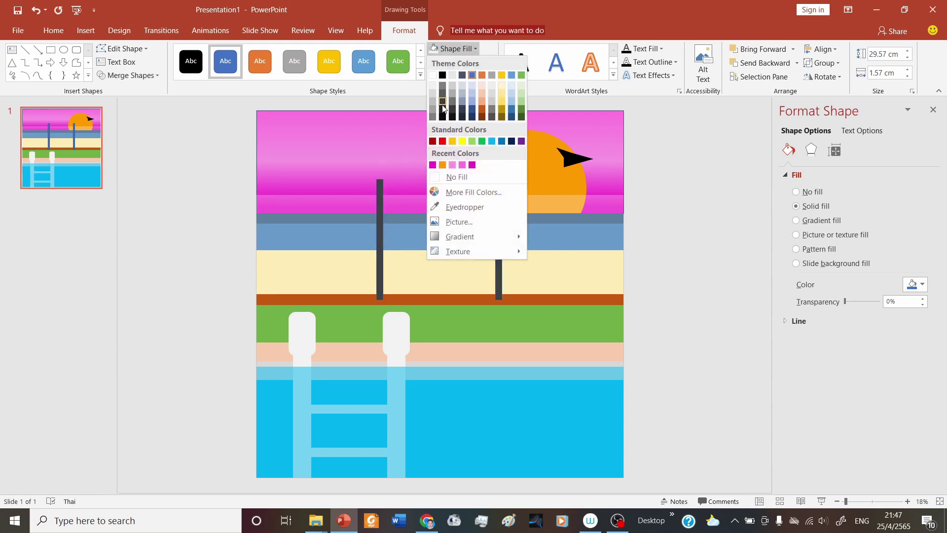
pyautogui.click(449, 72)
pyautogui.click(490, 62)
pyautogui.click(448, 188)
# Bring the brown strip and then both poles to the front.
pyautogui.rightClick(329, 223)
pyautogui.click(373, 277)
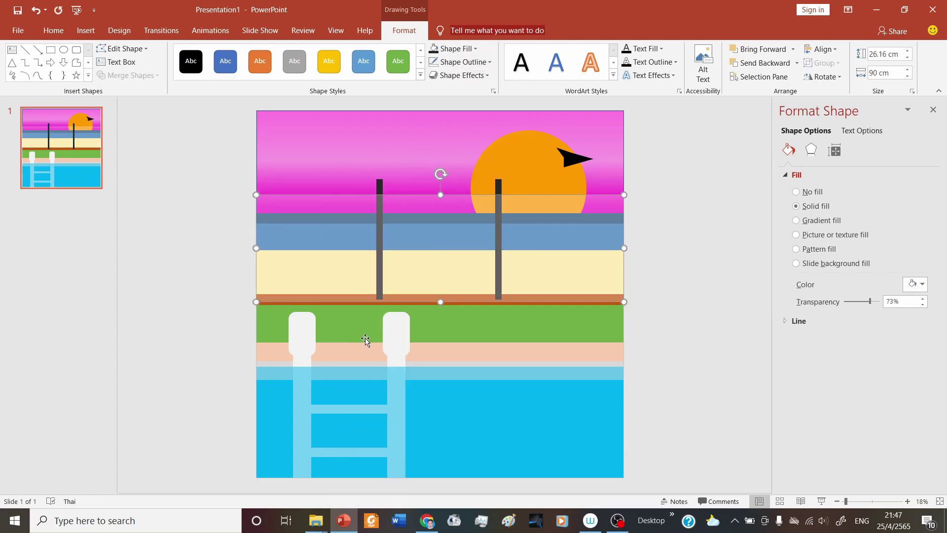
pyautogui.click(714, 324)
pyautogui.click(618, 296)
pyautogui.rightClick(622, 297)
pyautogui.click(667, 128)
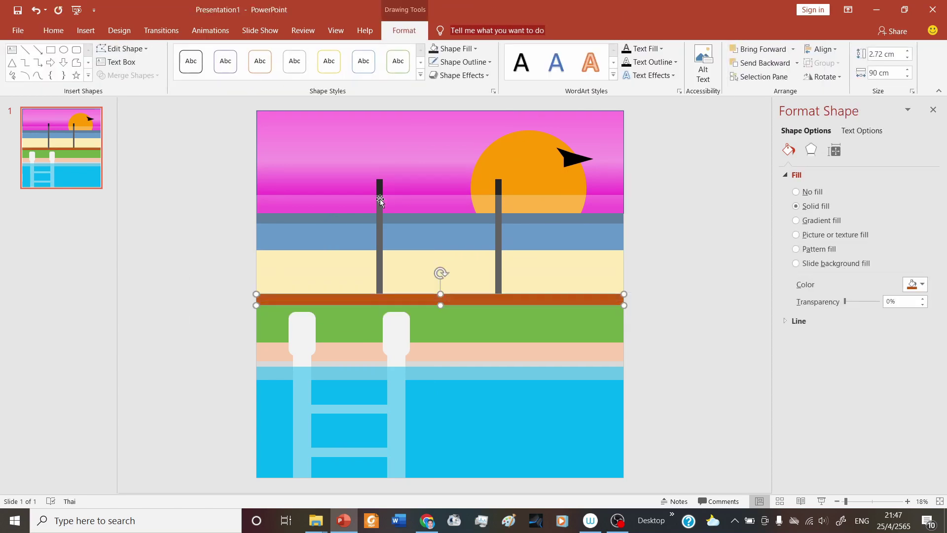
pyautogui.rightClick(378, 183)
pyautogui.click(418, 302)
pyautogui.rightClick(496, 185)
pyautogui.click(537, 304)
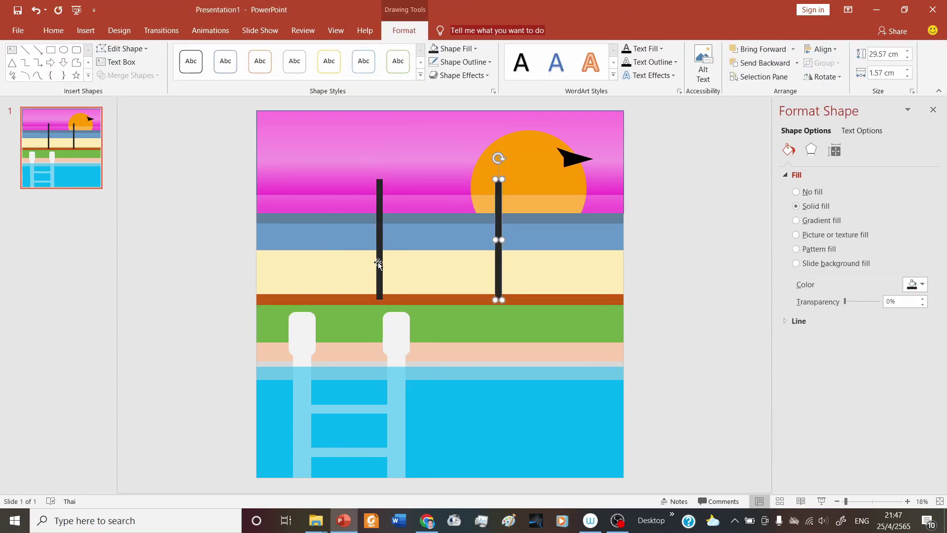
# Colour both poles dark red.
pyautogui.keyDown('shift'); pyautogui.click(378, 265); pyautogui.keyUp('shift')
pyautogui.click(460, 61)
pyautogui.click(453, 48)
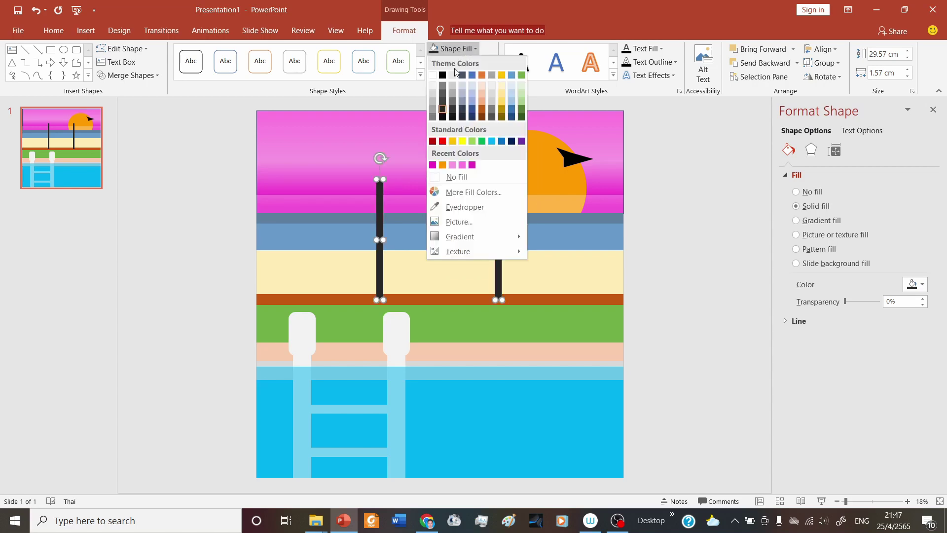
pyautogui.click(432, 141)
pyautogui.click(612, 300)
# Shorten both red poles from the top, then zoom back out to the whole slide.
pyautogui.moveTo(672, 279); pyautogui.dragTo(212, 322)
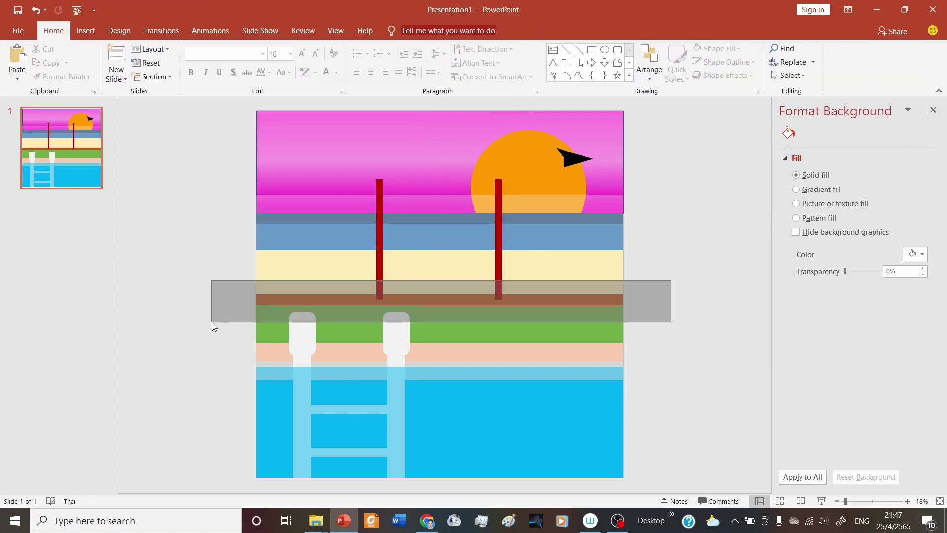
pyautogui.rightClick(255, 291)
pyautogui.press('Escape')
pyautogui.keyDown('ctrl'); pyautogui.scroll(3, 768, 211); pyautogui.keyUp('ctrl')
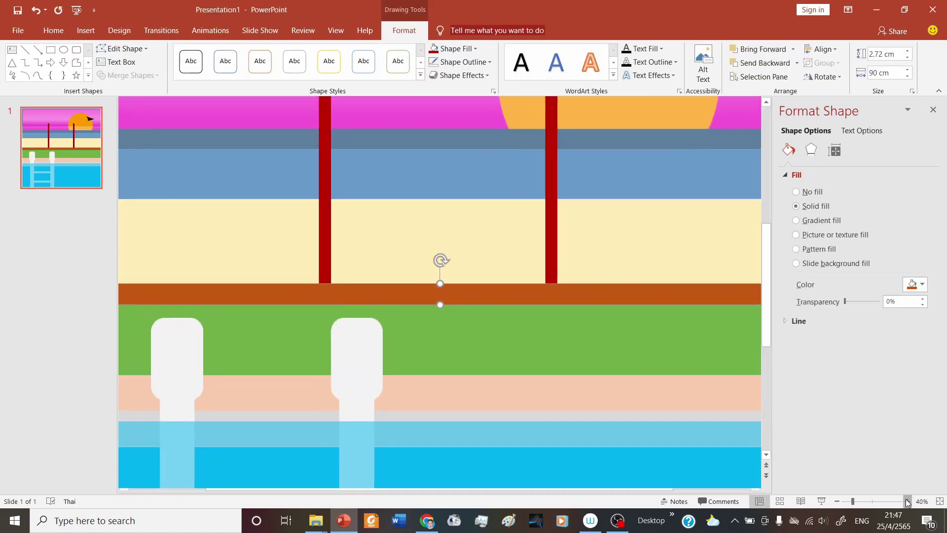
pyautogui.click(574, 268)
pyautogui.moveTo(307, 256); pyautogui.dragTo(307, 272)
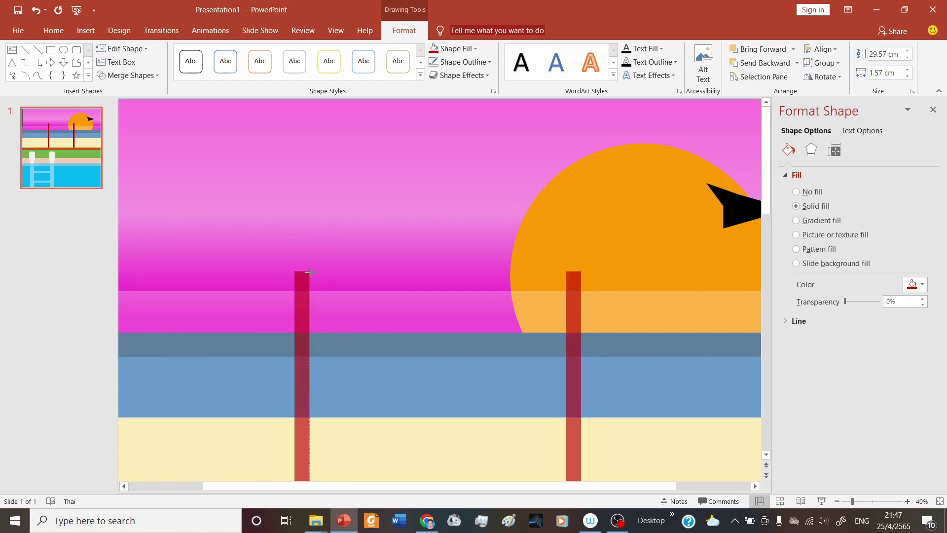
pyautogui.click(837, 501)
pyautogui.click(837, 502)
pyautogui.click(724, 408)
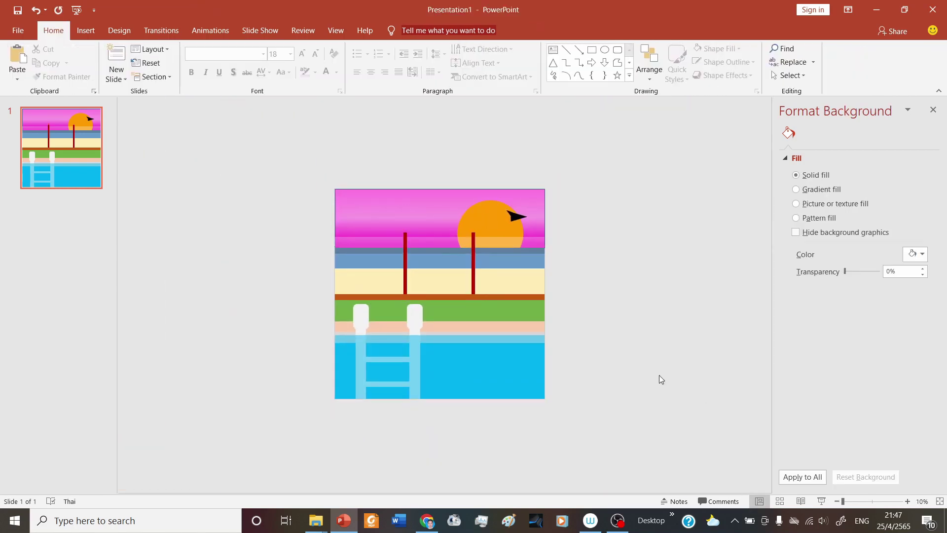
pyautogui.moveTo(842, 502)
pyautogui.mouseDown()
pyautogui.moveTo(902, 502)
pyautogui.moveTo(837, 502)
pyautogui.mouseUp()
pyautogui.click(836, 500)
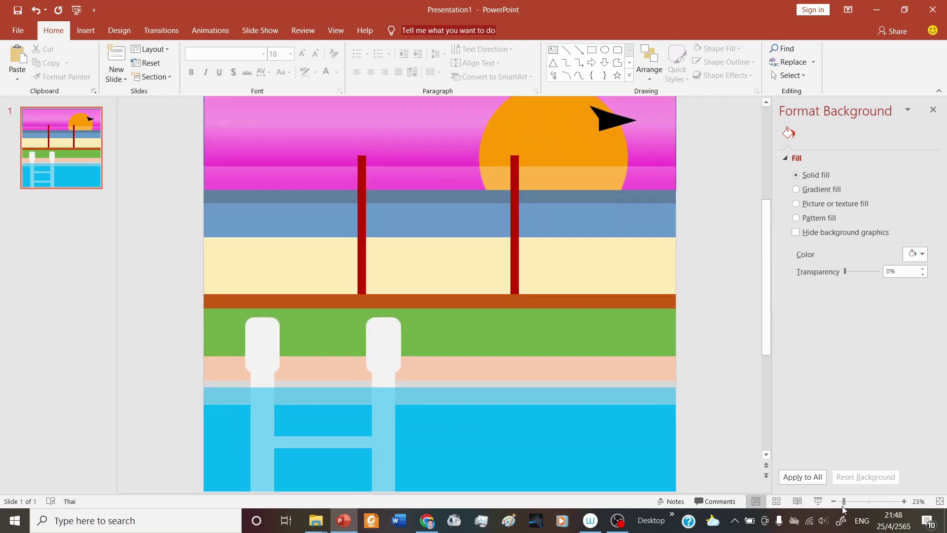
# Add a title placeholder to the slide.
pyautogui.rightClick(728, 389)
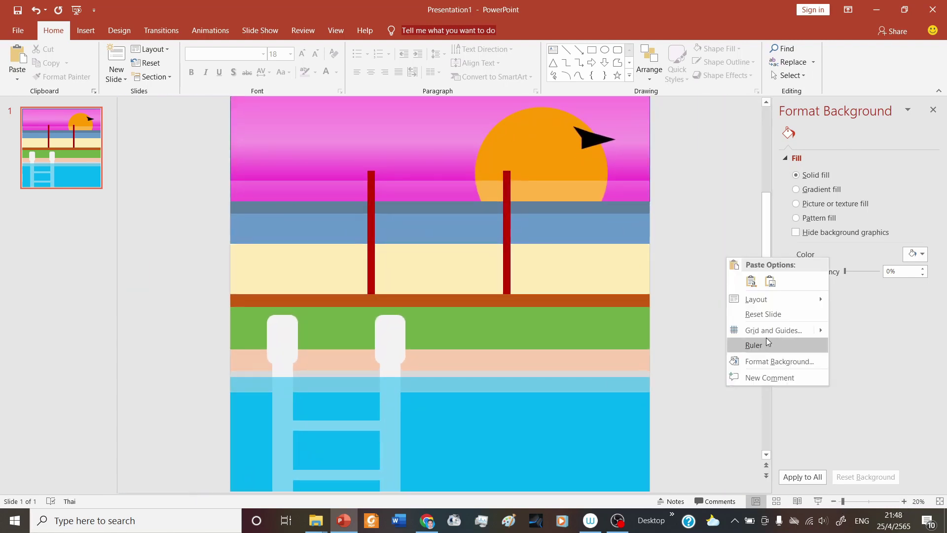
pyautogui.click(765, 344)
pyautogui.click(539, 185)
pyautogui.rightClick(674, 226)
pyautogui.click(636, 296)
# Type the credit 'Design/Illustration :' followed by the designer's name.
pyautogui.click(296, 143)
pyautogui.write('D')
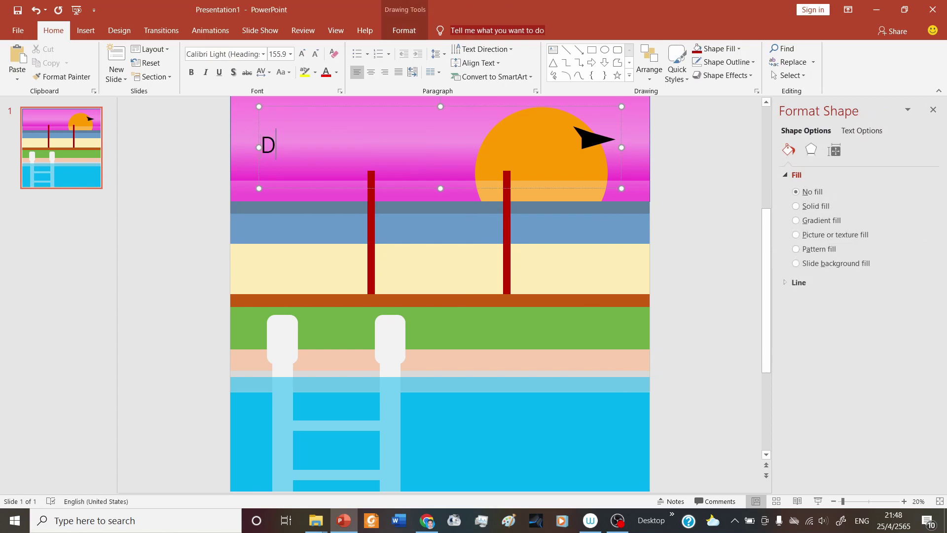
pyautogui.write('esign/Illus')
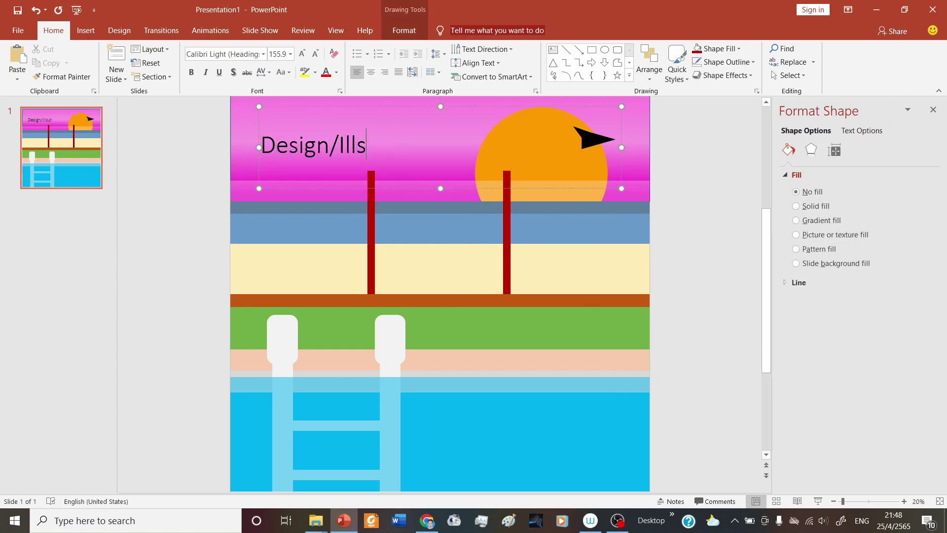
pyautogui.press('BackSpace')
pyautogui.write('ut')
pyautogui.press('BackSpace')
pyautogui.write('stara')
pyautogui.press('BackSpace')
pyautogui.press('BackSpace')
pyautogui.press('BackSpace')
pyautogui.write('ration :')
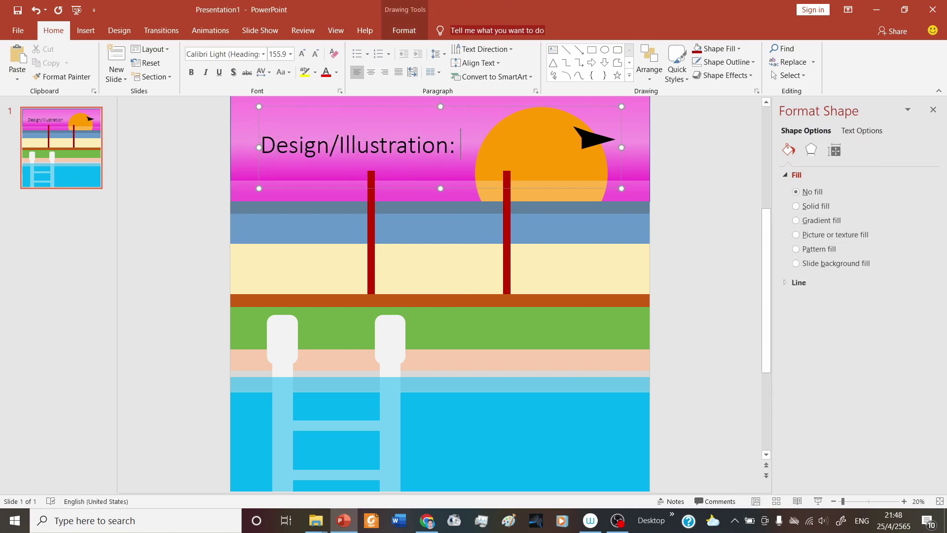
pyautogui.press('BackSpace')
pyautogui.write(': MISTER TOR')
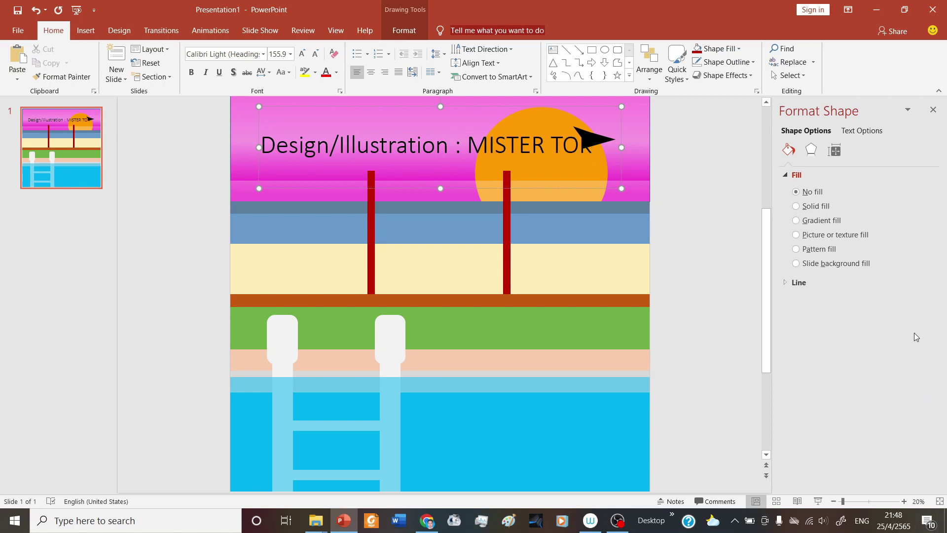
# Set the credit text to Arial, centre it and move it to the slide bottom.
pyautogui.click(263, 54)
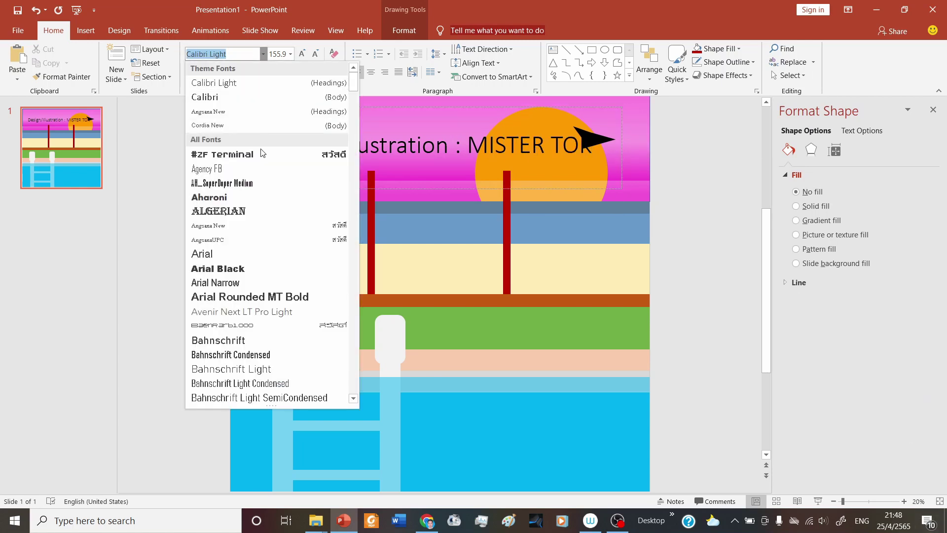
pyautogui.click(207, 253)
pyautogui.moveTo(276, 188); pyautogui.dragTo(306, 486)
pyautogui.click(263, 54)
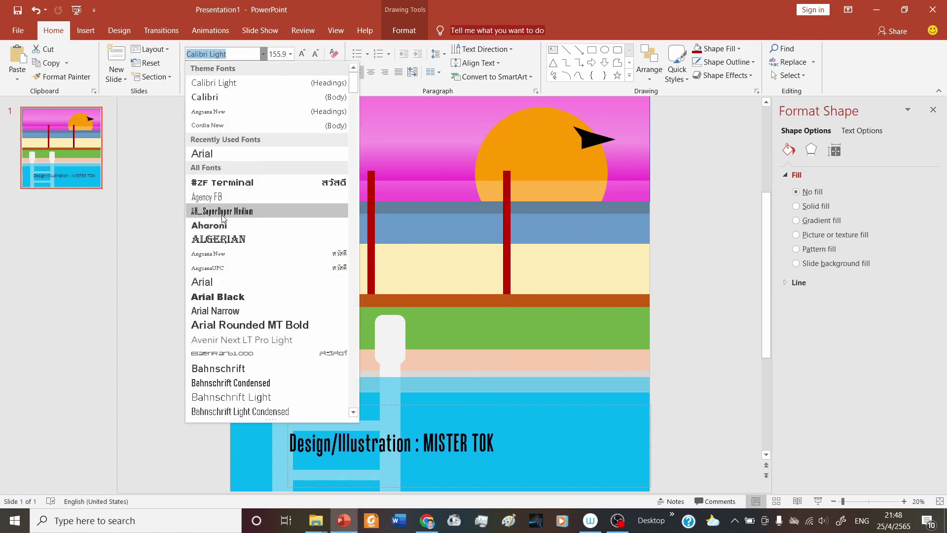
pyautogui.click(250, 188)
pyautogui.click(315, 54)
pyautogui.click(370, 72)
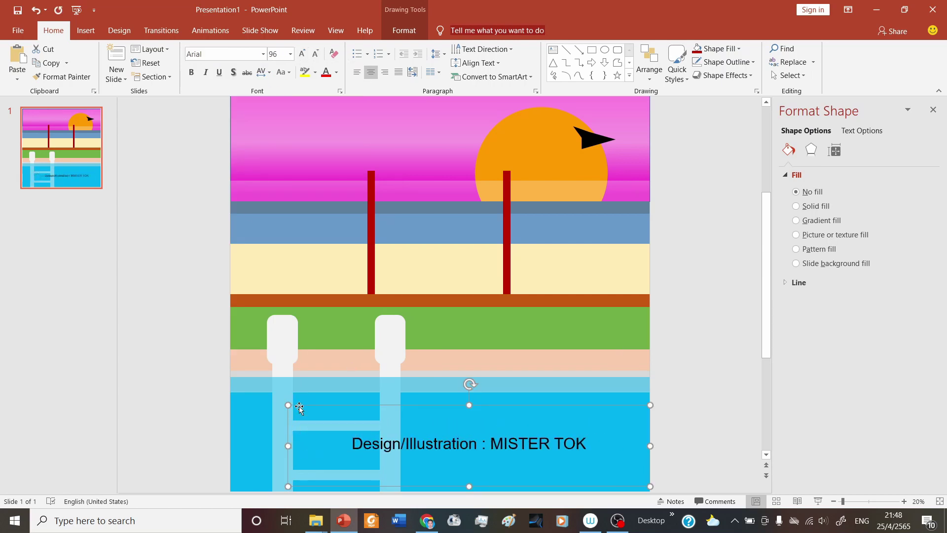
pyautogui.moveTo(288, 405)
pyautogui.mouseDown()
pyautogui.moveTo(432, 446)
pyautogui.moveTo(401, 450)
pyautogui.mouseUp()
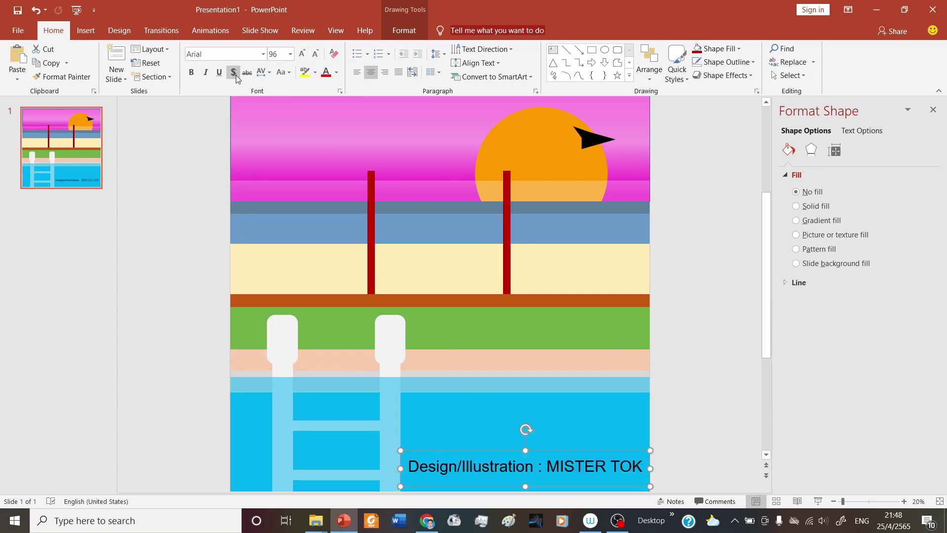
# Size the credit at 60 pt and fit it into the pool's bottom-right corner.
pyautogui.click(316, 54)
pyautogui.click(316, 54)
pyautogui.click(315, 53)
pyautogui.click(315, 54)
pyautogui.click(315, 54)
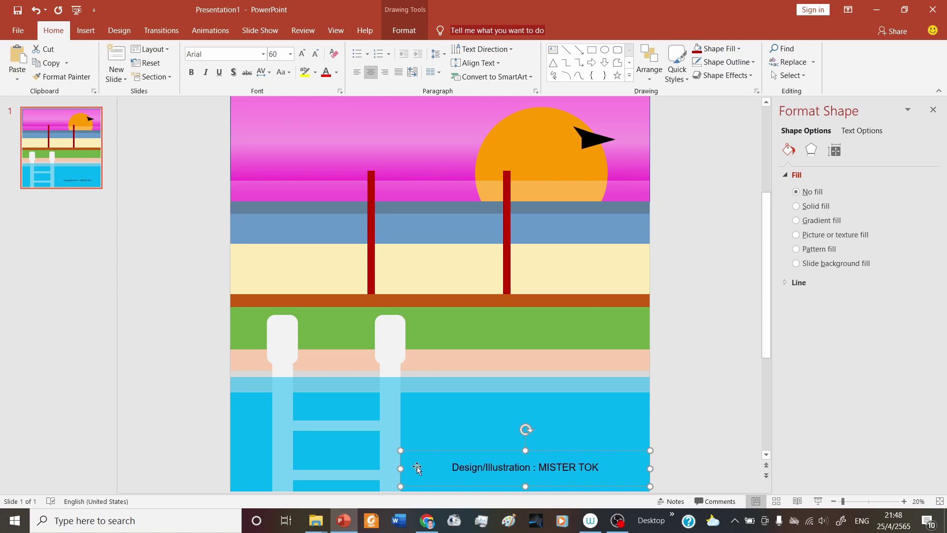
pyautogui.moveTo(400, 450); pyautogui.dragTo(465, 474)
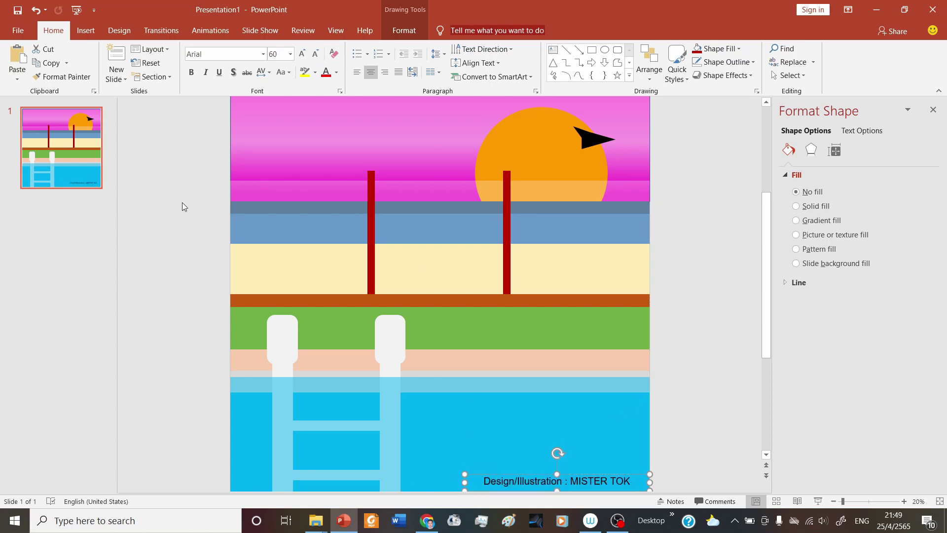
pyautogui.click(313, 266)
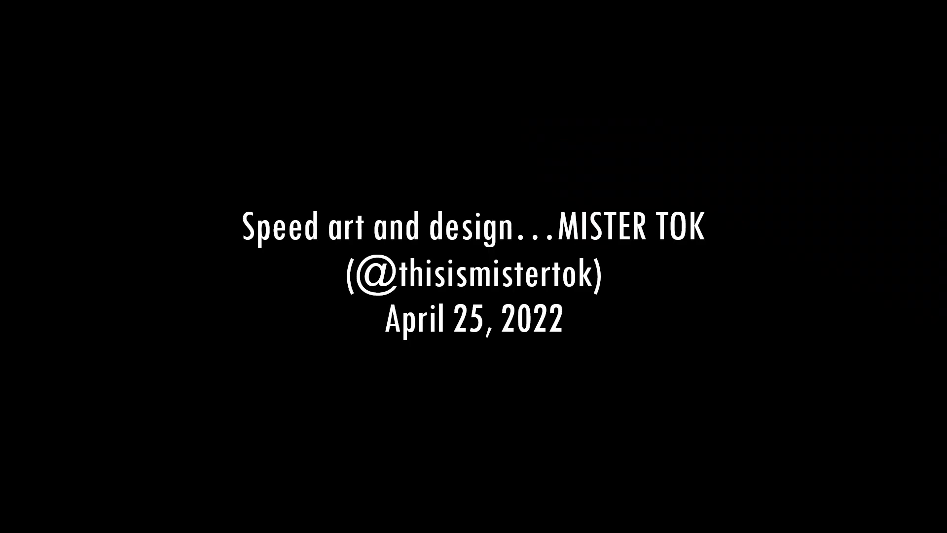